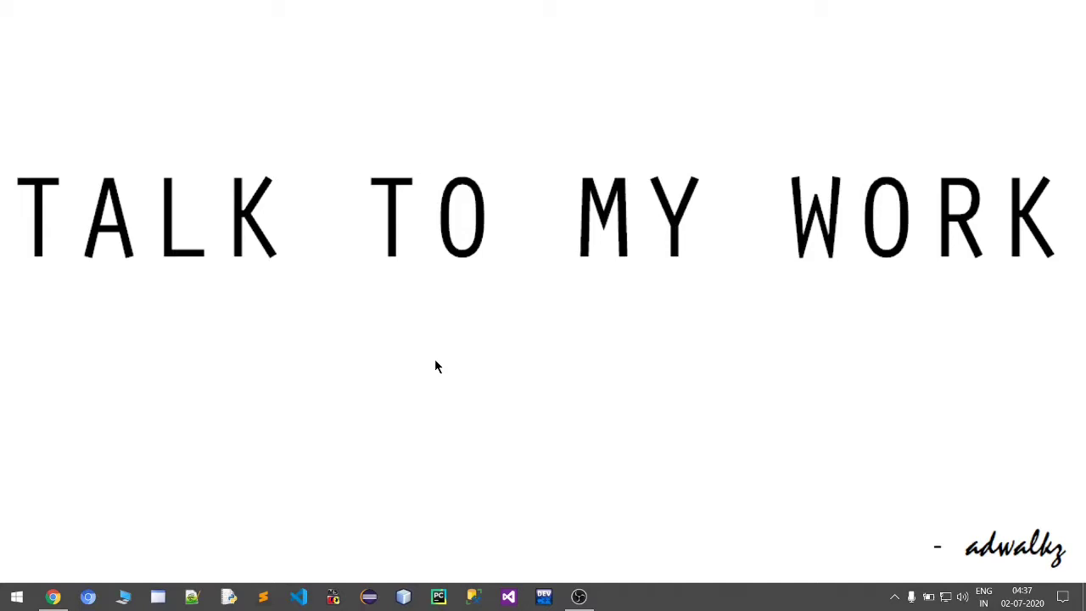
Open the Chrome browser and read through the Wikipedia article on domain names.
click(55, 597)
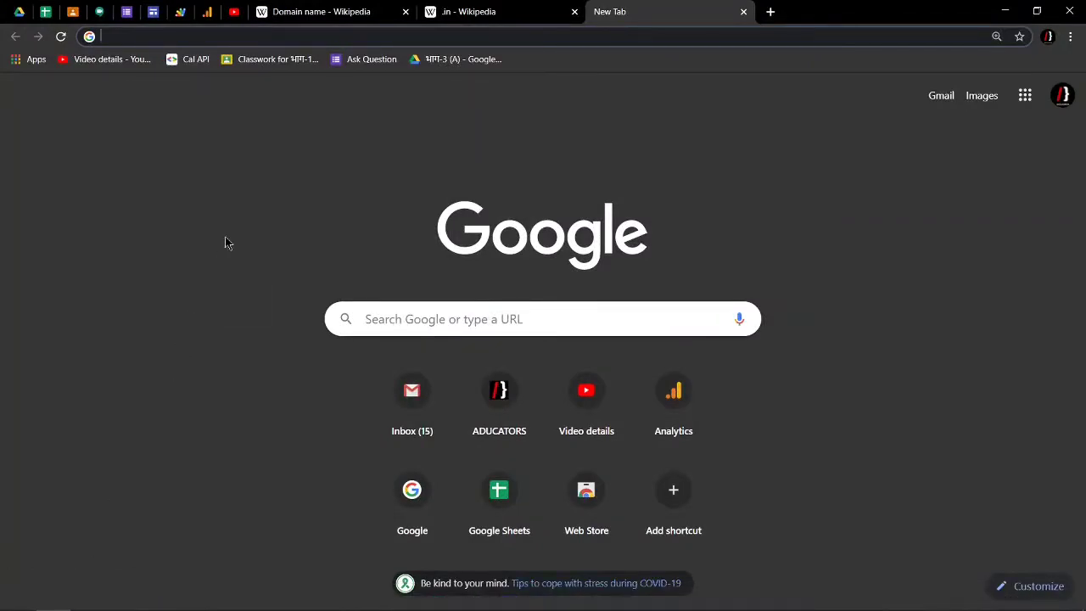
click(326, 15)
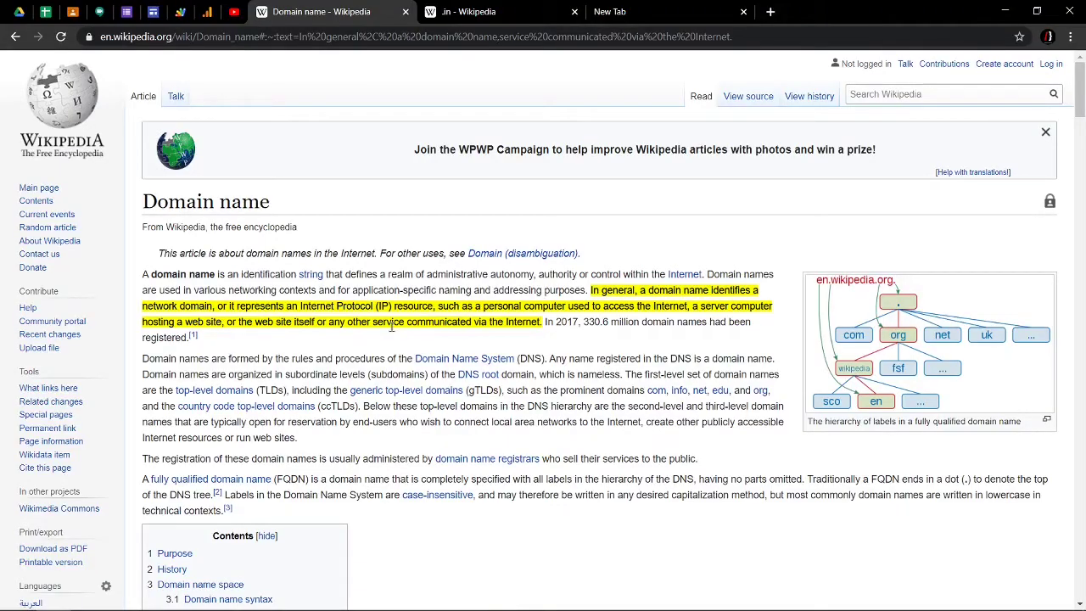
scroll(392, 327, down, 10)
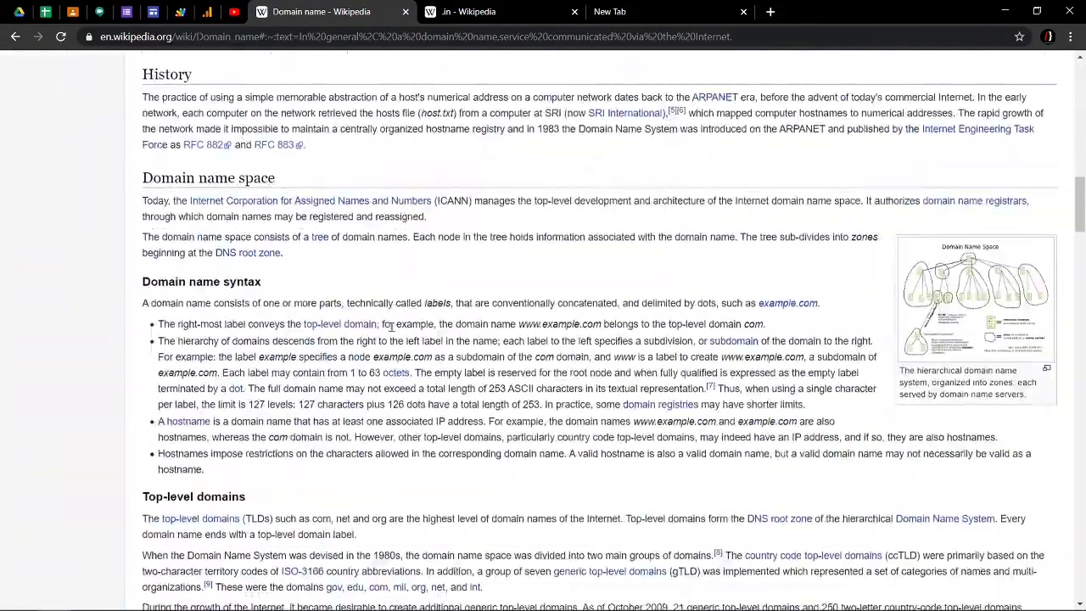
scroll(407, 332, up, 10)
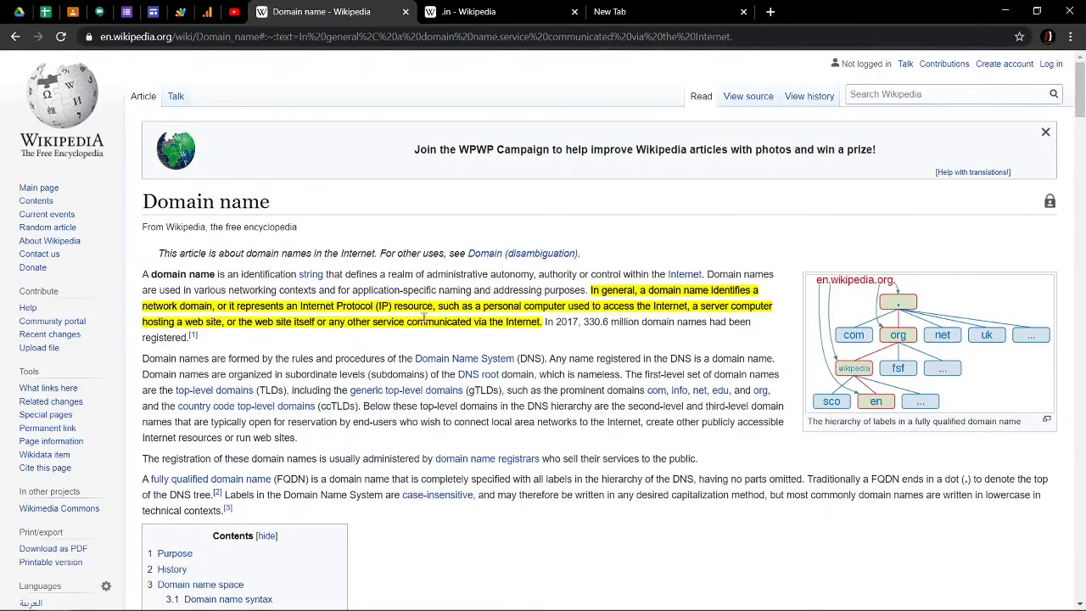
Review the Wikipedia article on the .in domain, including its title and second-level domains.
click(468, 12)
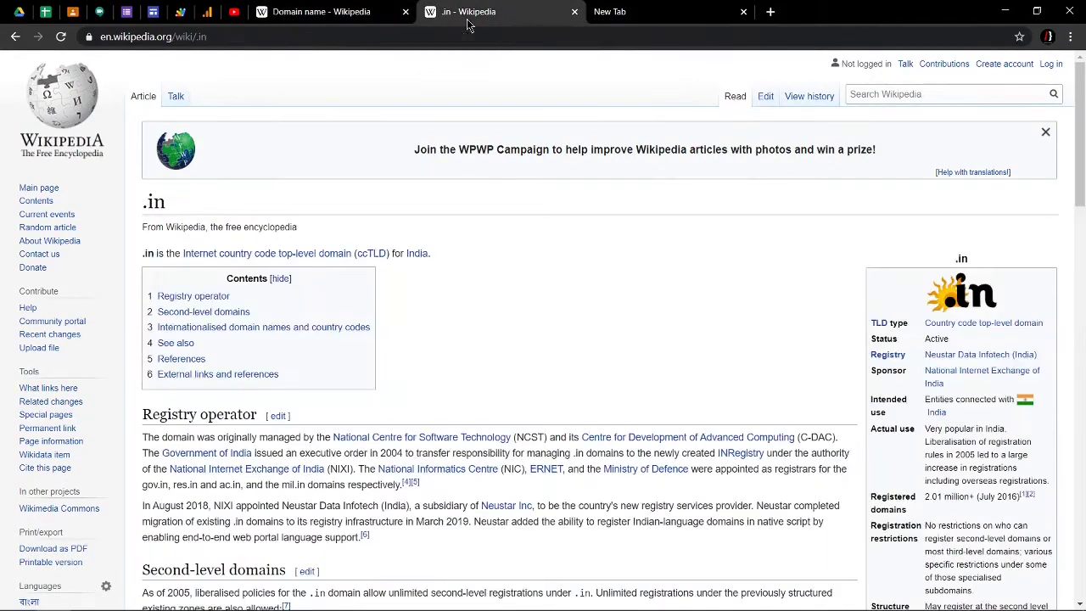
drag(186, 198, 131, 203)
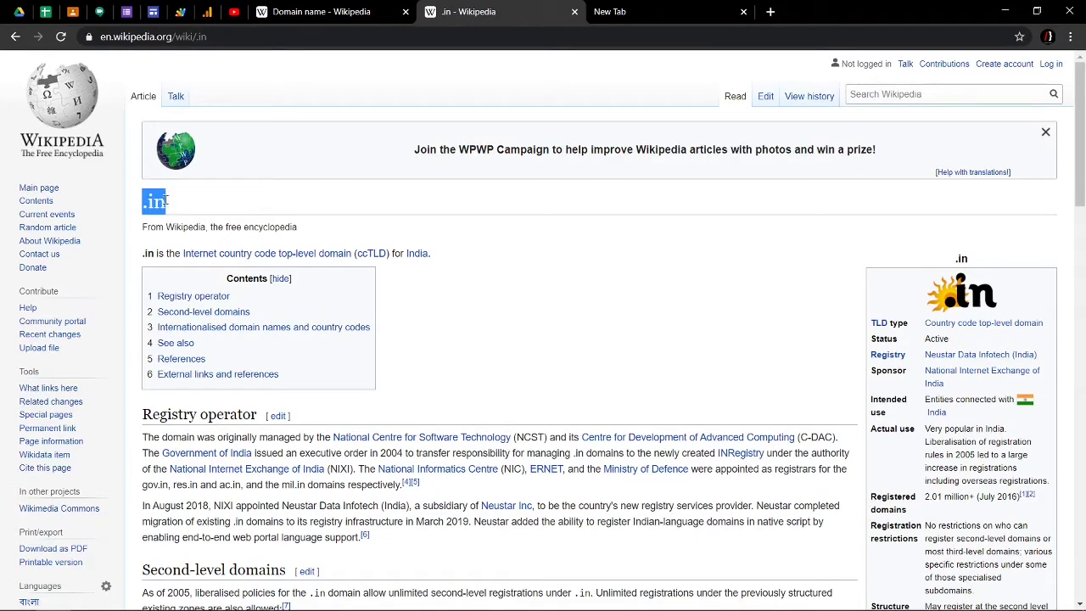
click(202, 206)
scroll(554, 337, down, 5)
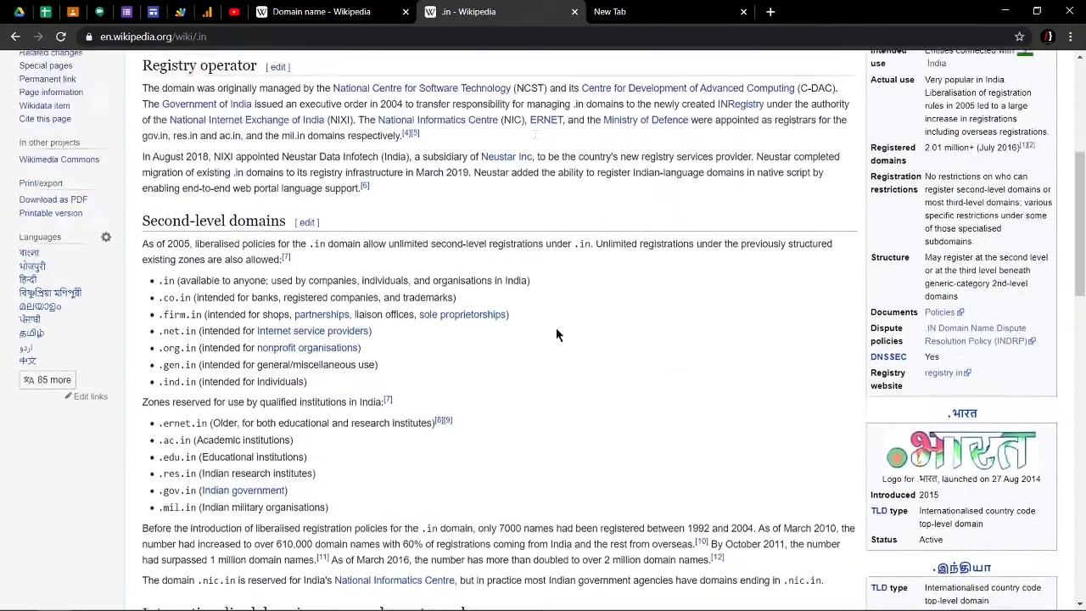
scroll(556, 331, up, 5)
Search Google for godaddy from the empty new tab and open the official GoDaddy site.
click(647, 19)
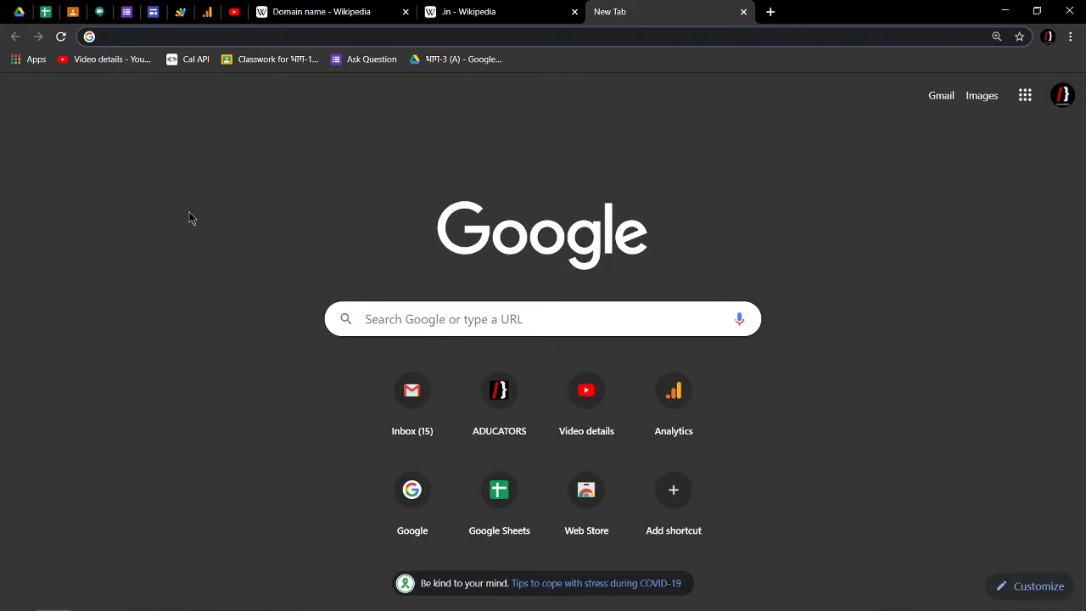
text(goda)
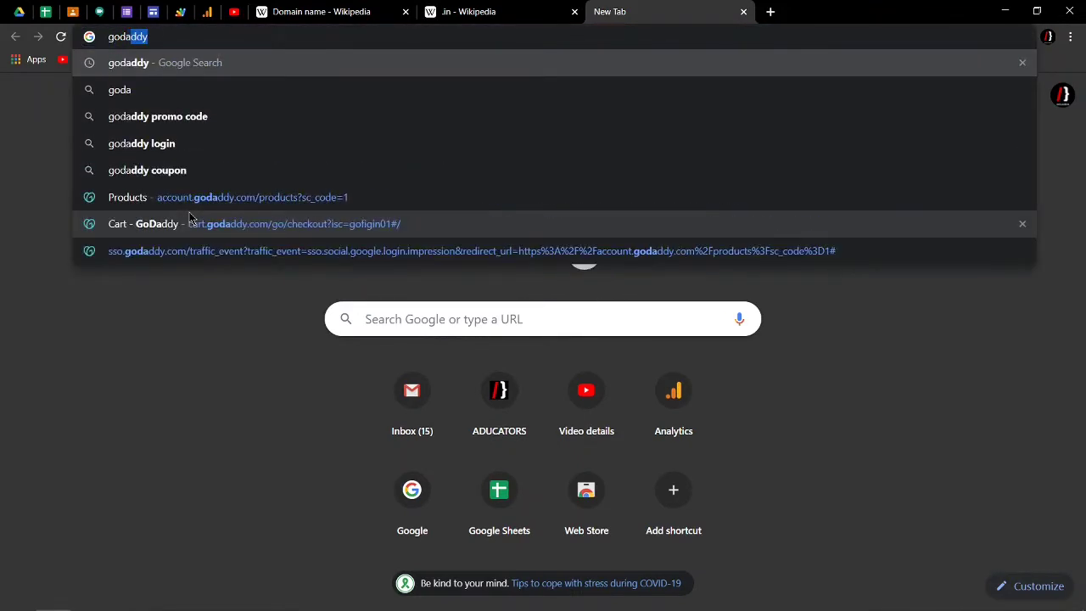
key(Return)
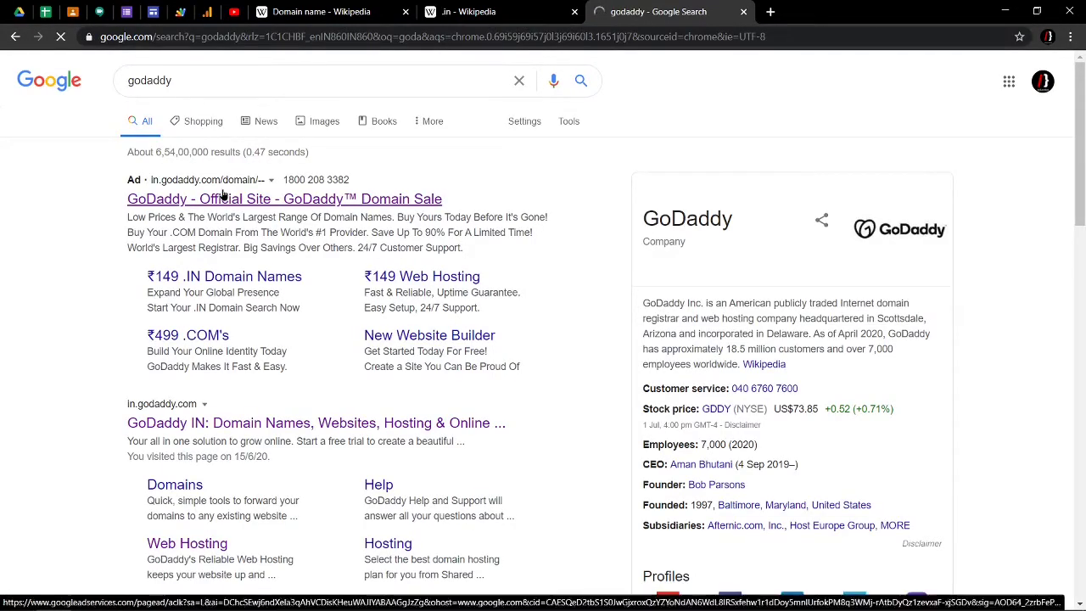
click(223, 197)
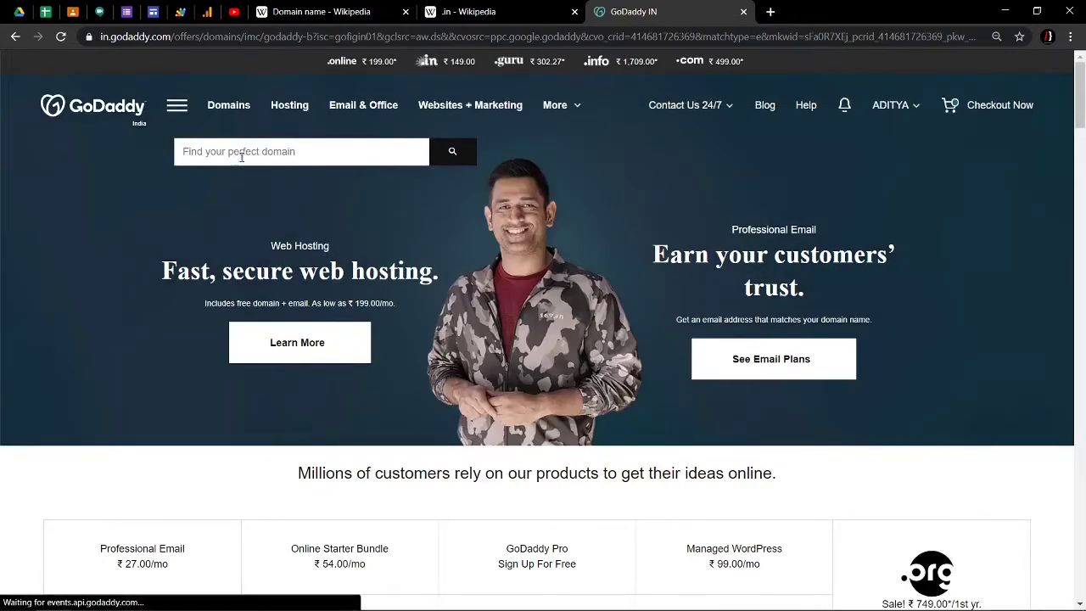
Search GoDaddy for the domain aducators.in and look over the availability and the suggested alternatives.
click(241, 156)
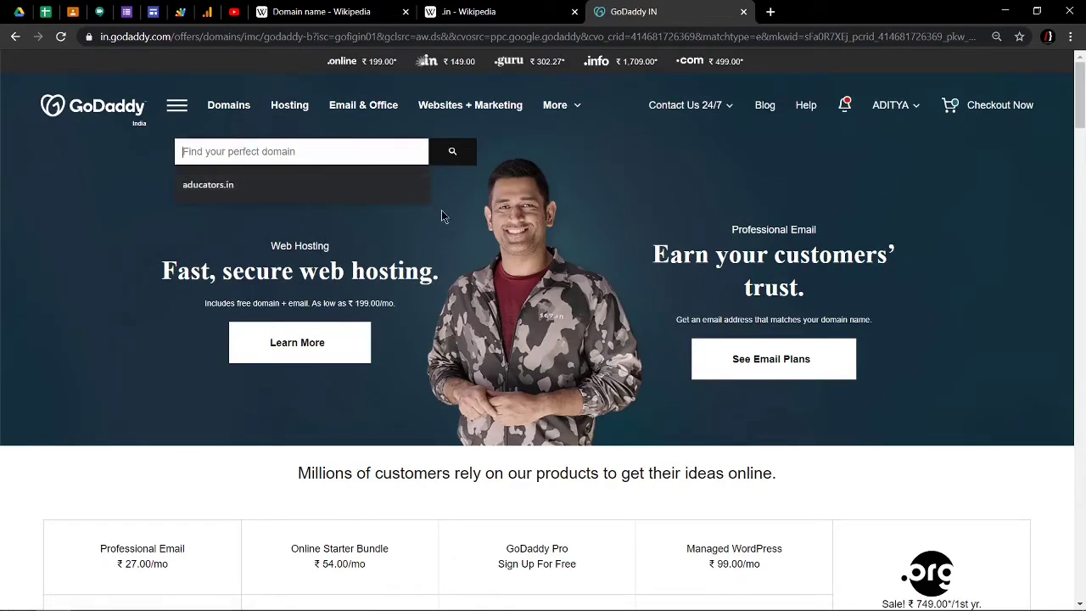
click(379, 197)
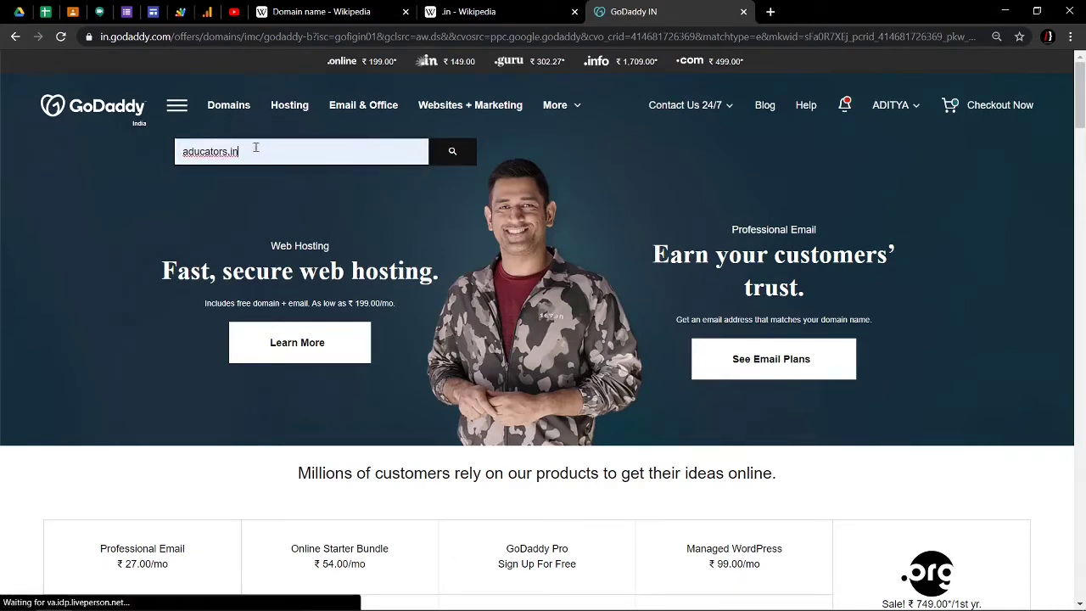
drag(228, 159, 176, 160)
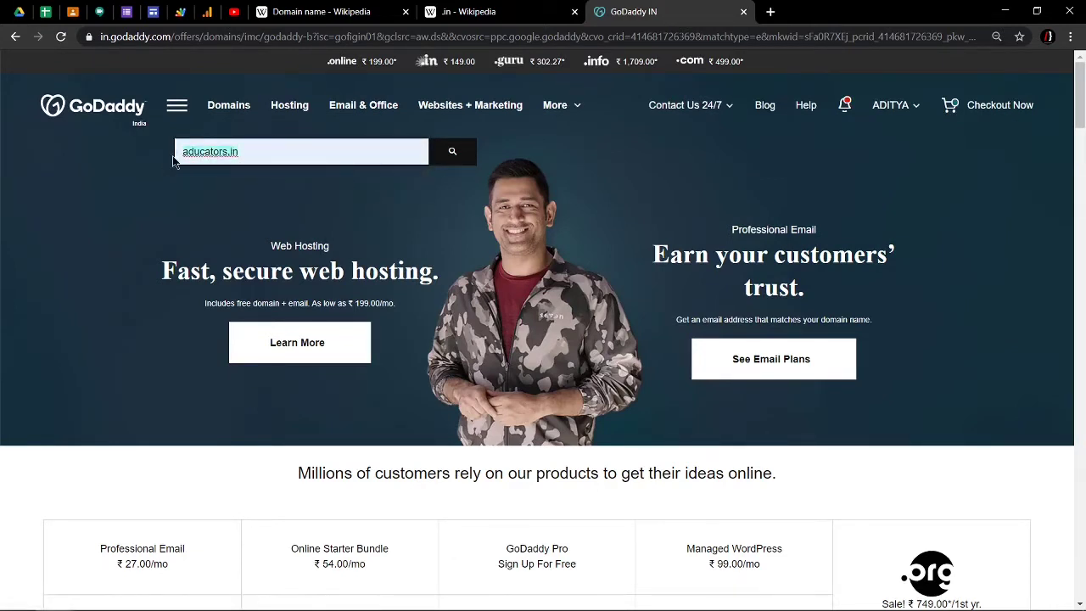
click(456, 156)
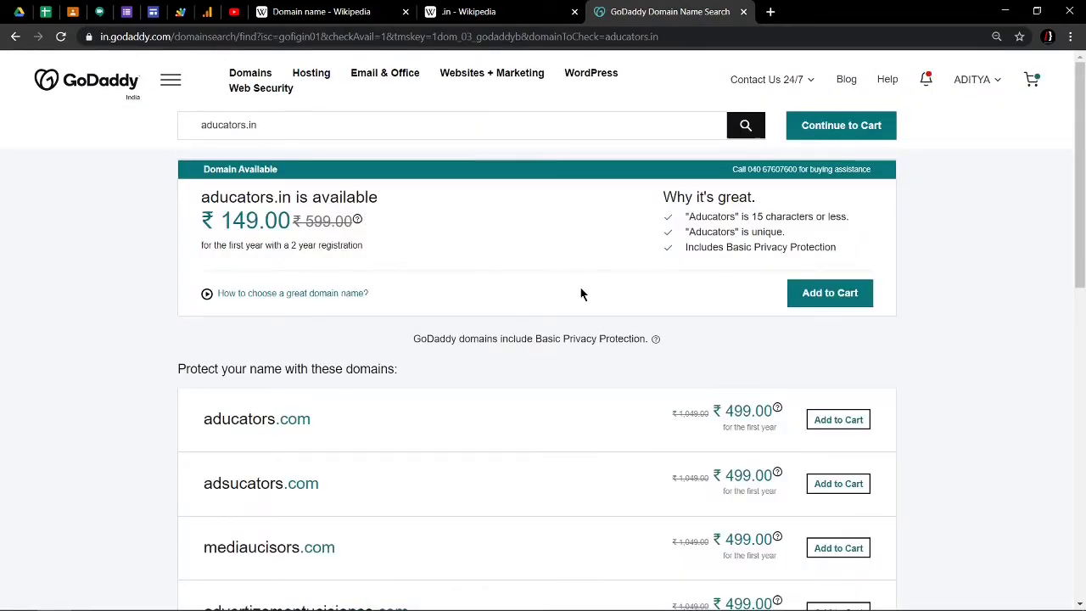
scroll(580, 293, down, 7)
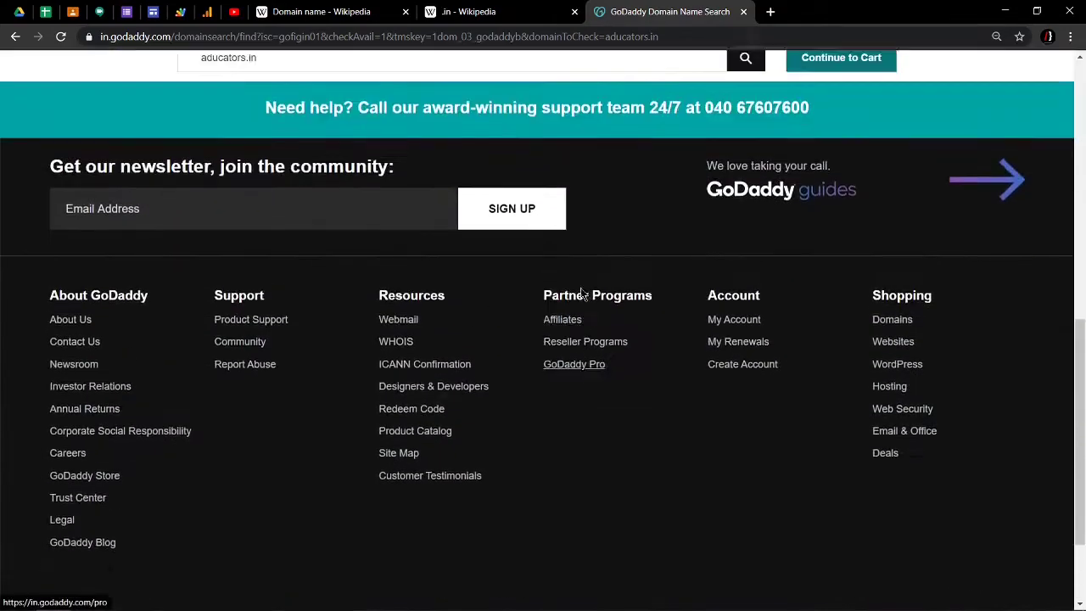
scroll(580, 294, up, 4)
scroll(579, 286, up, 2)
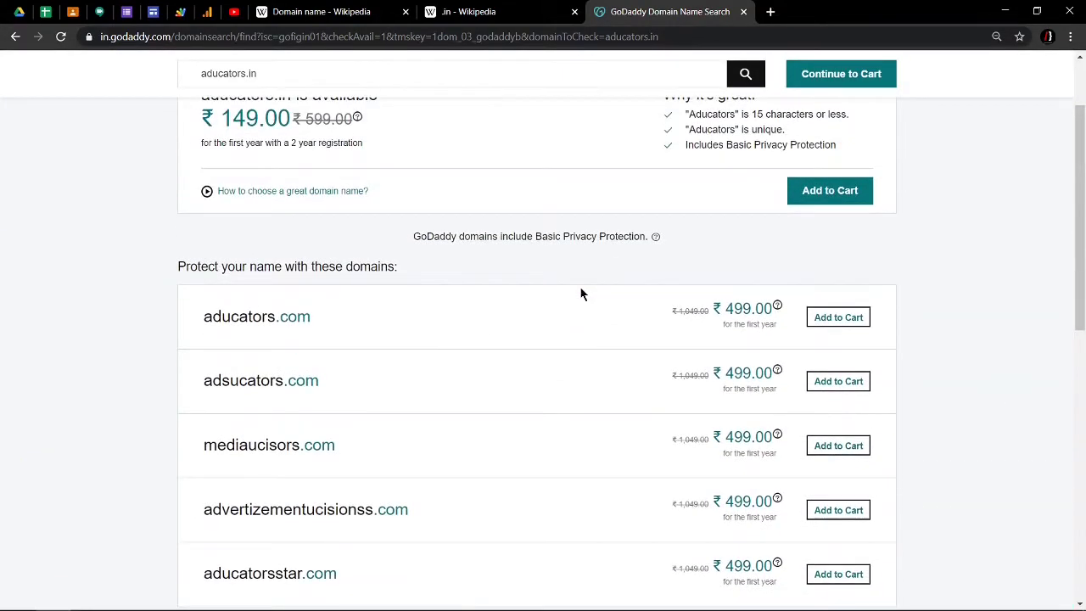
scroll(526, 246, up, 1)
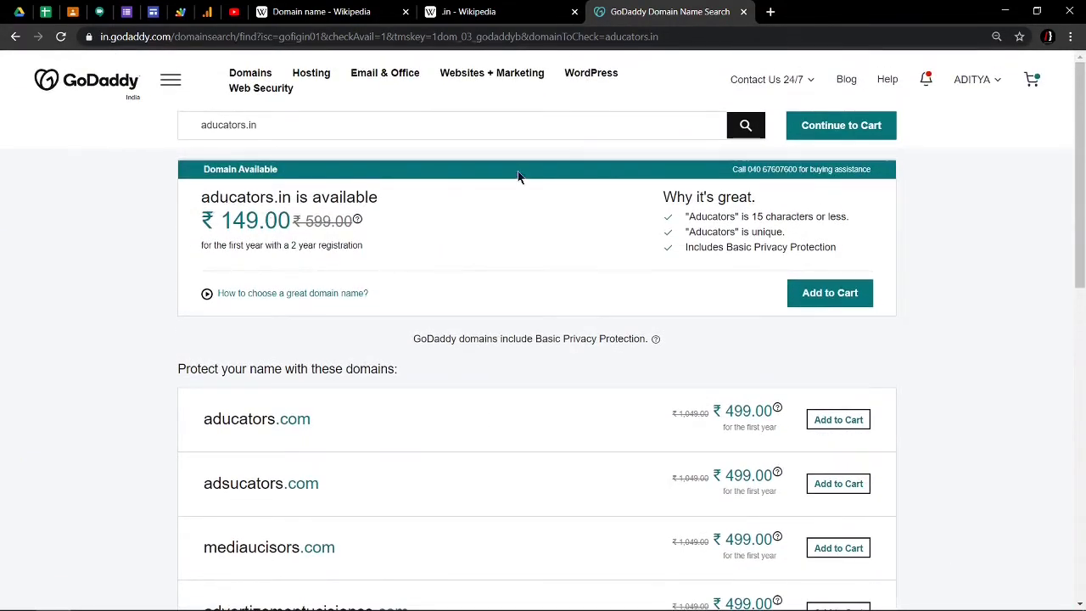
Search Google for big rock in a new tab and open the bigrock.com site.
click(770, 12)
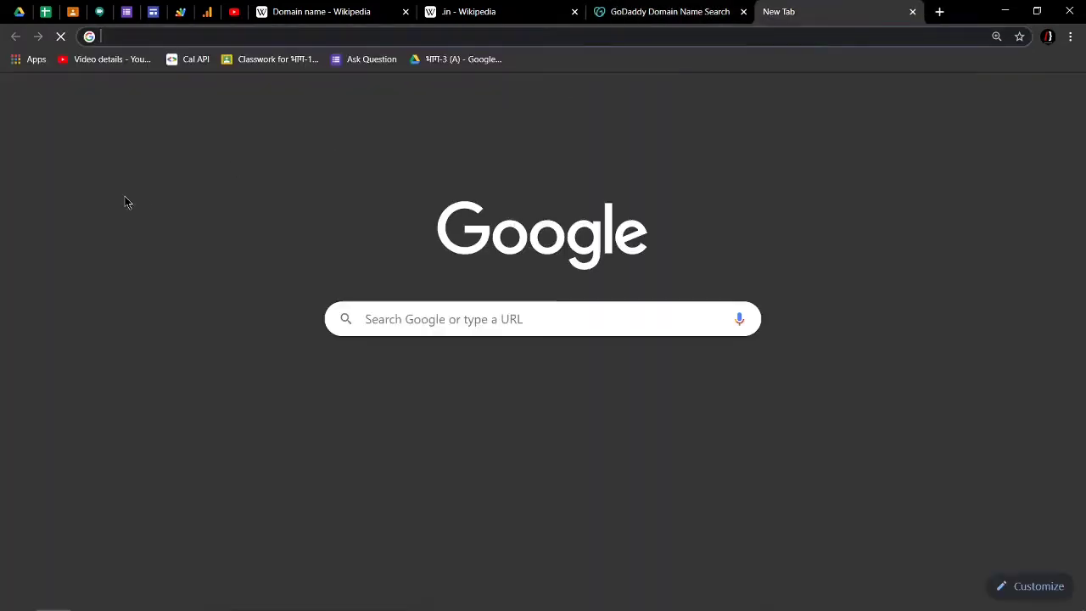
text(bi)
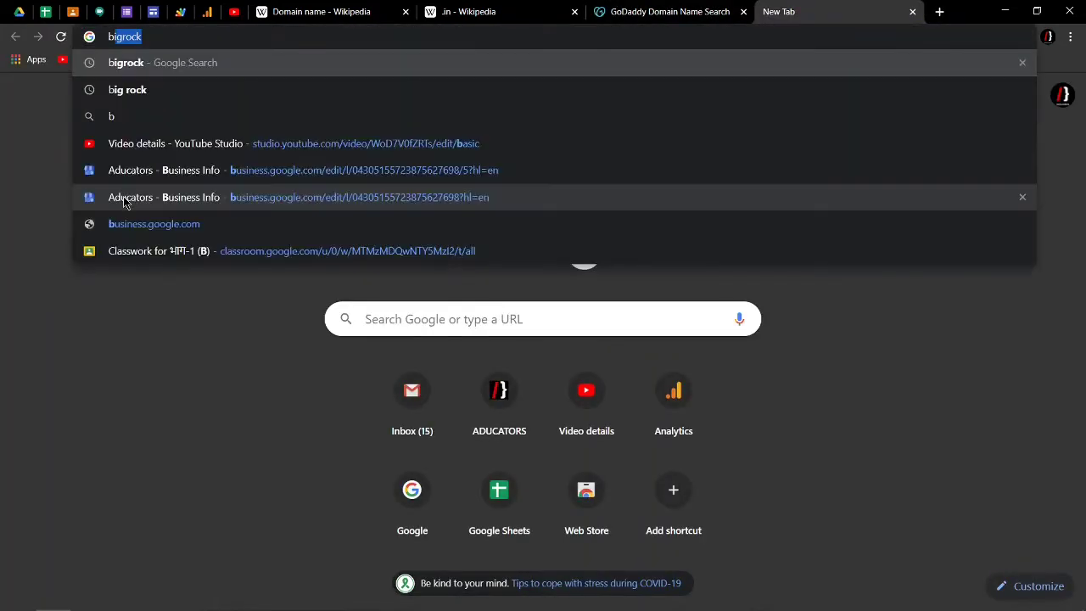
text(g ro)
key(Return)
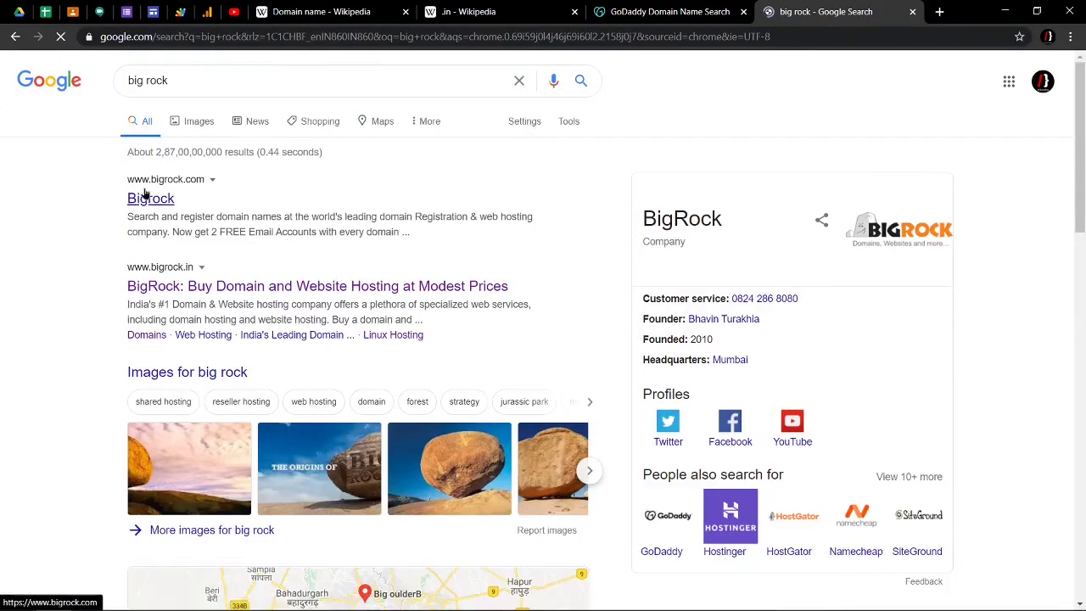
click(146, 194)
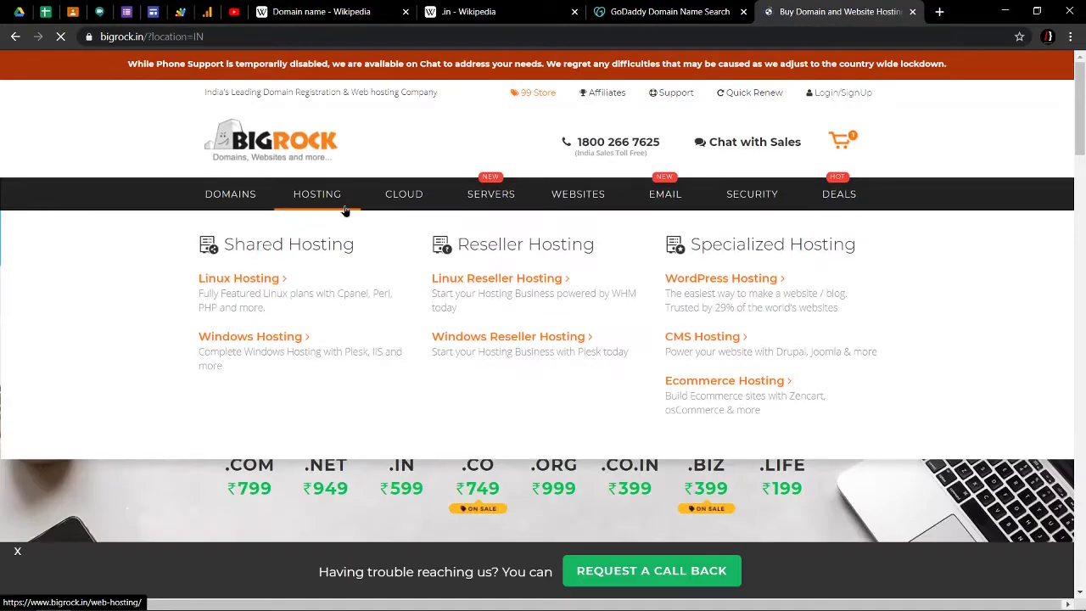
Open BigRock's domain registration page and search for the domain aducators.in.
mouse_move(255, 195)
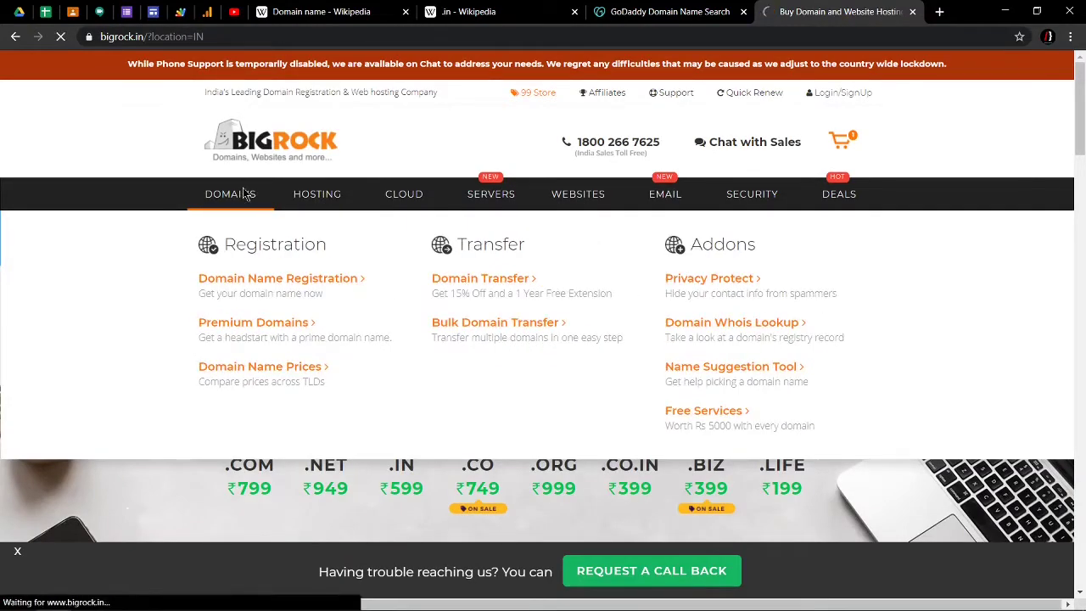
click(247, 195)
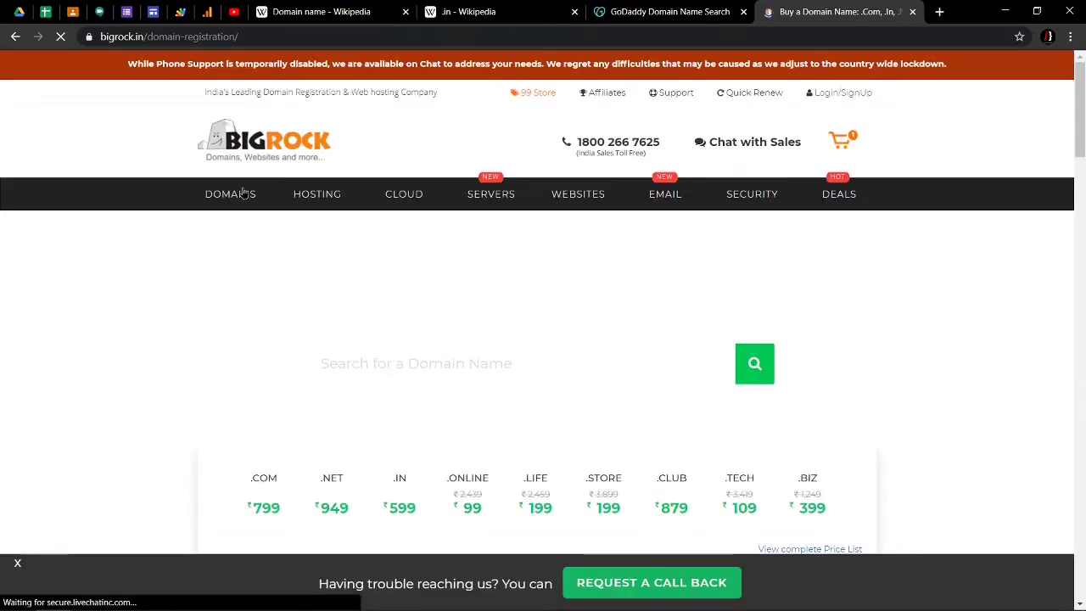
mouse_move(243, 192)
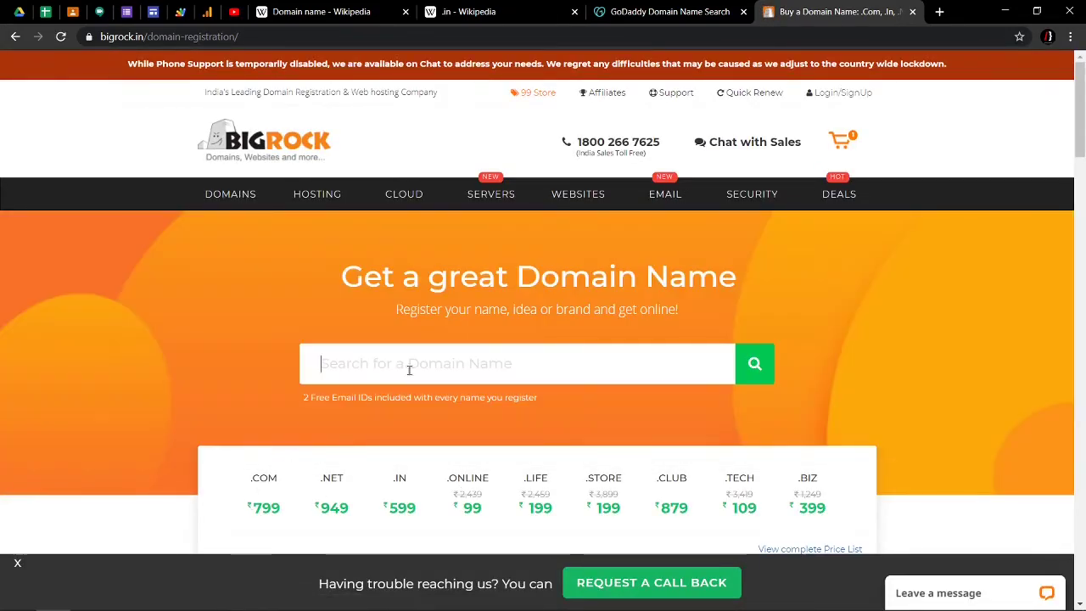
click(365, 363)
click(337, 403)
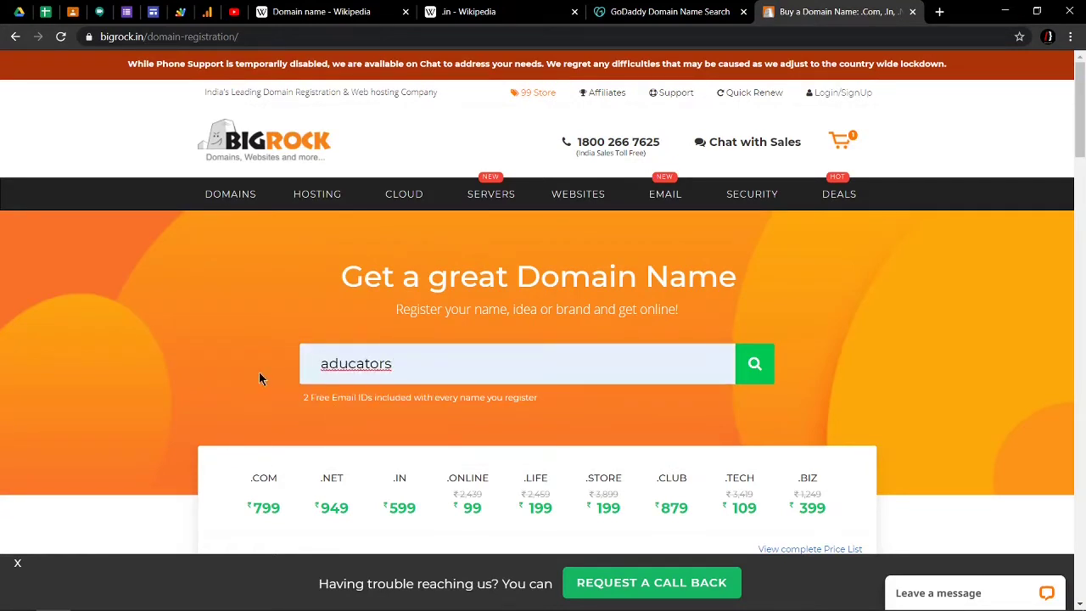
text(.)
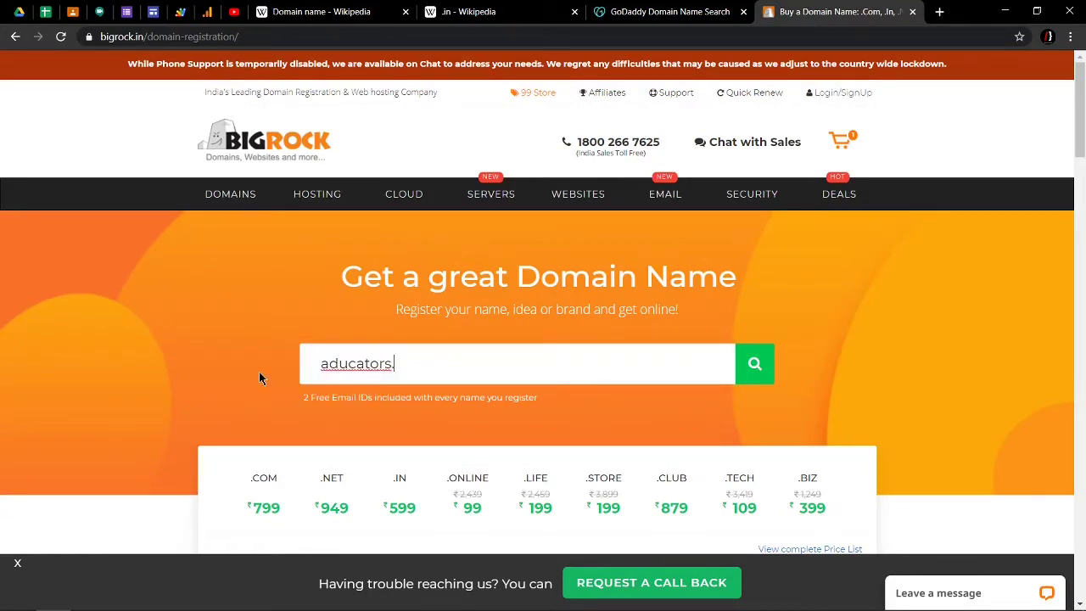
text(in)
click(751, 372)
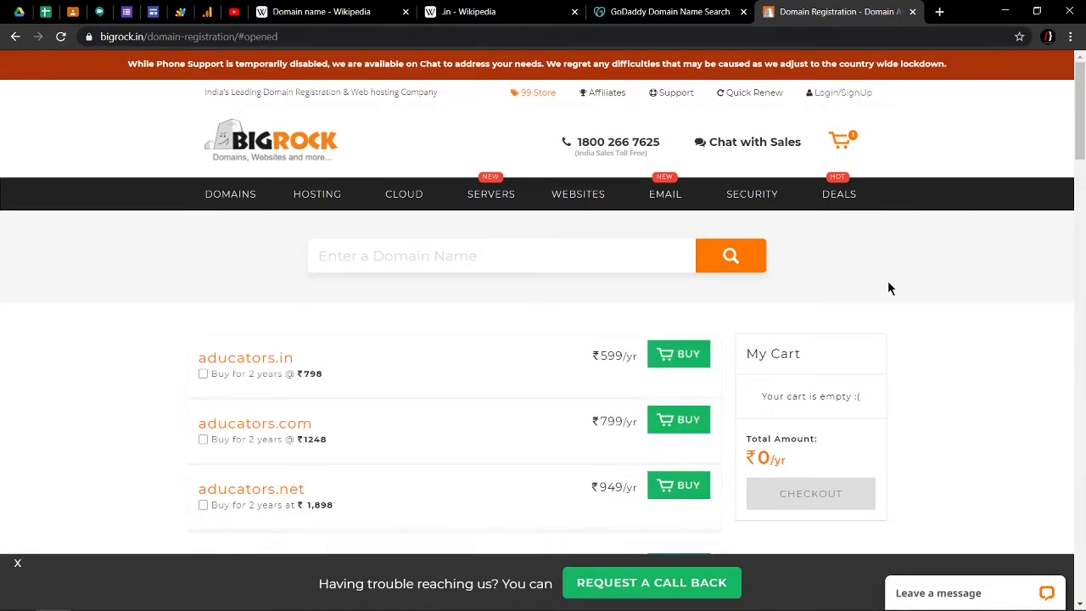
Compare the BigRock and GoDaddy prices for aducators.in, highlighting GoDaddy's first-year price and 2 year registration condition.
scroll(673, 266, down, 2)
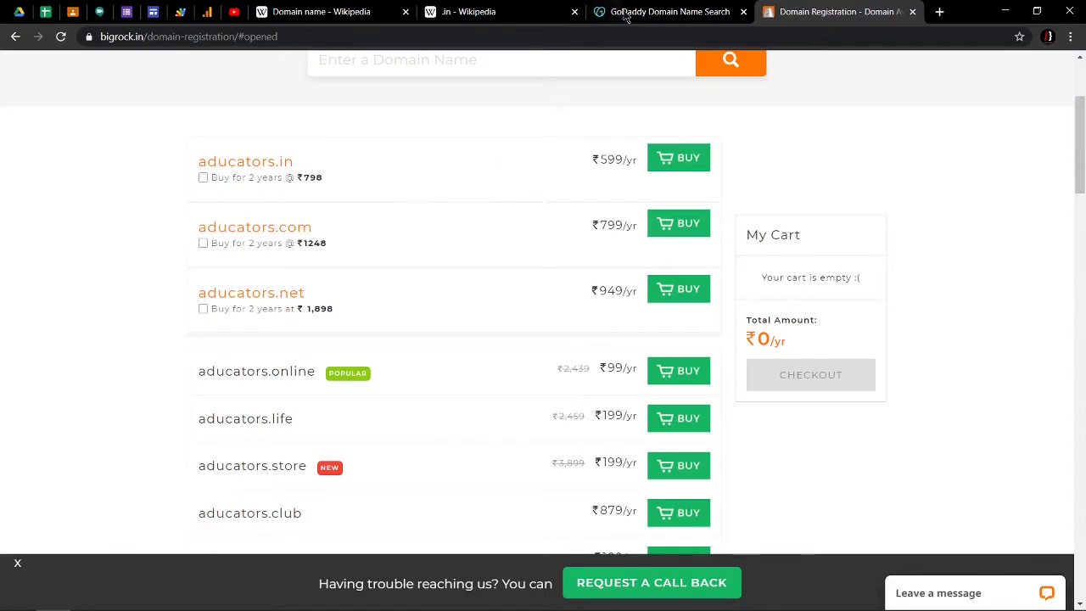
click(653, 12)
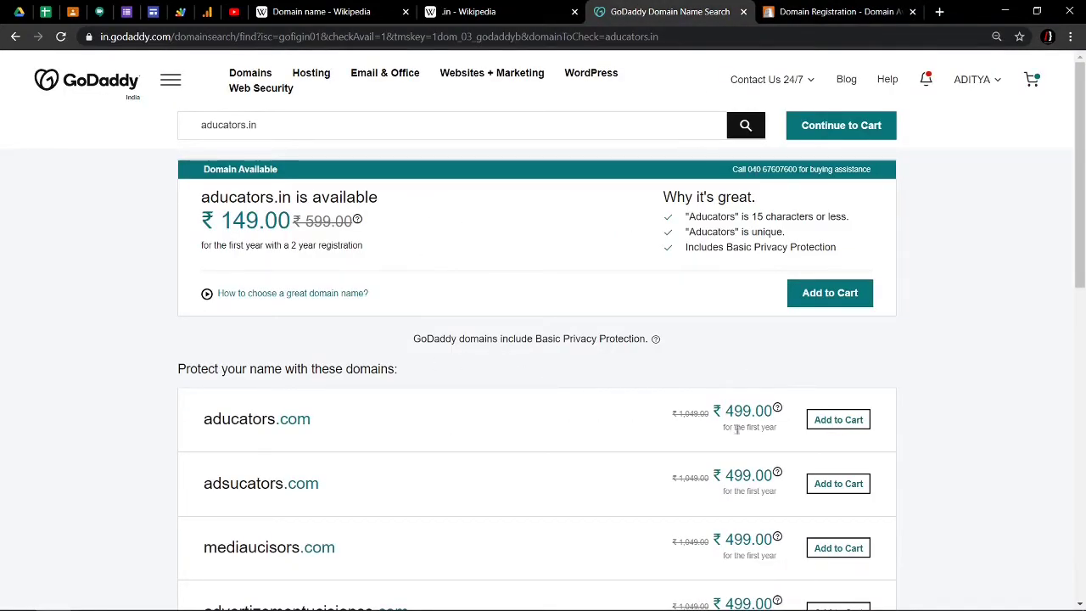
click(806, 12)
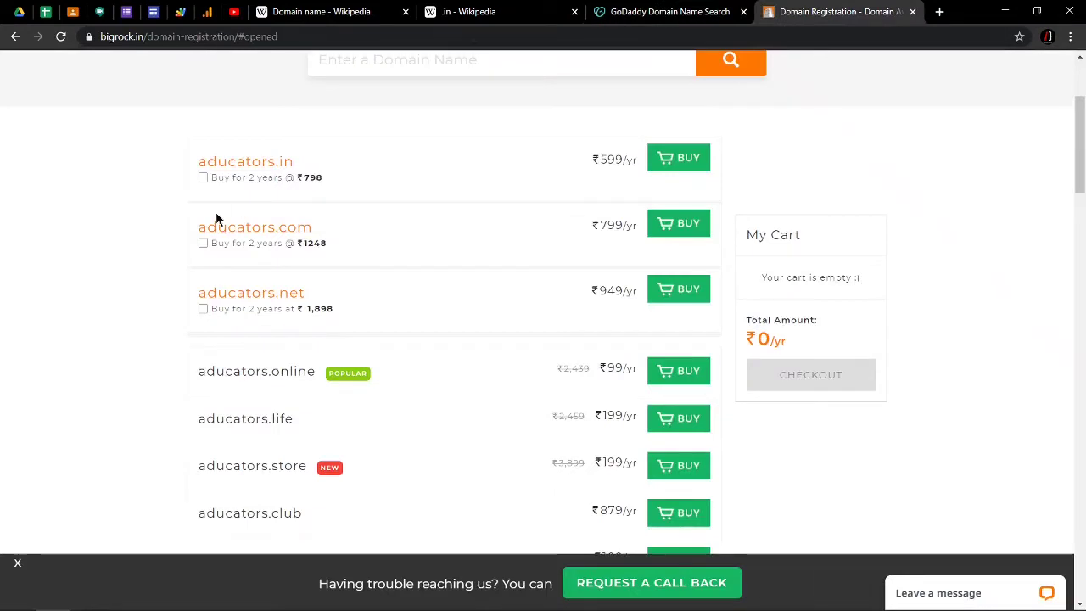
drag(316, 162, 197, 161)
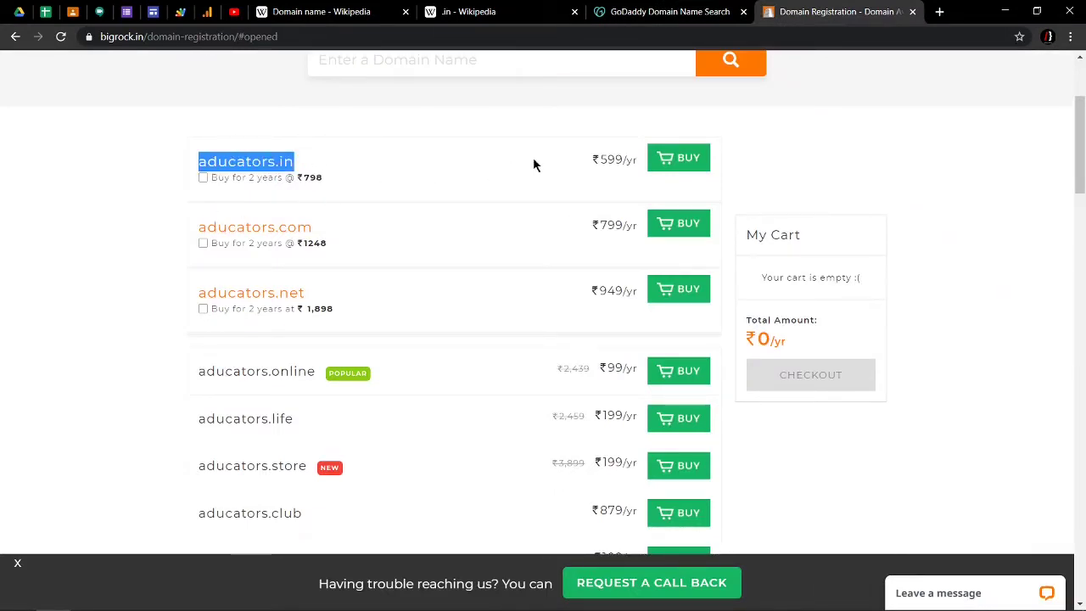
click(662, 19)
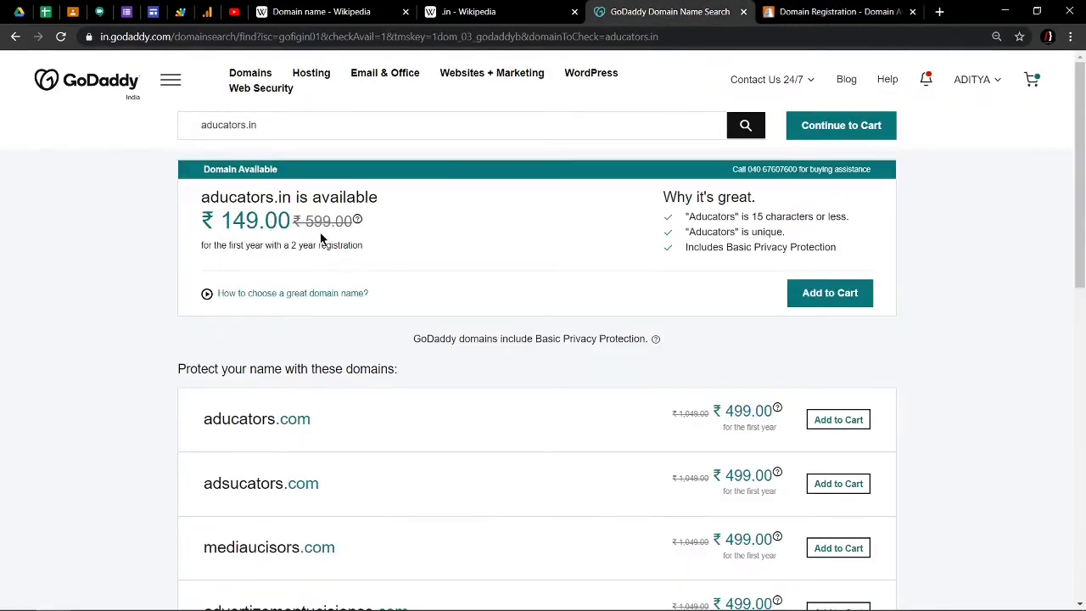
drag(290, 223, 243, 223)
drag(428, 259, 274, 246)
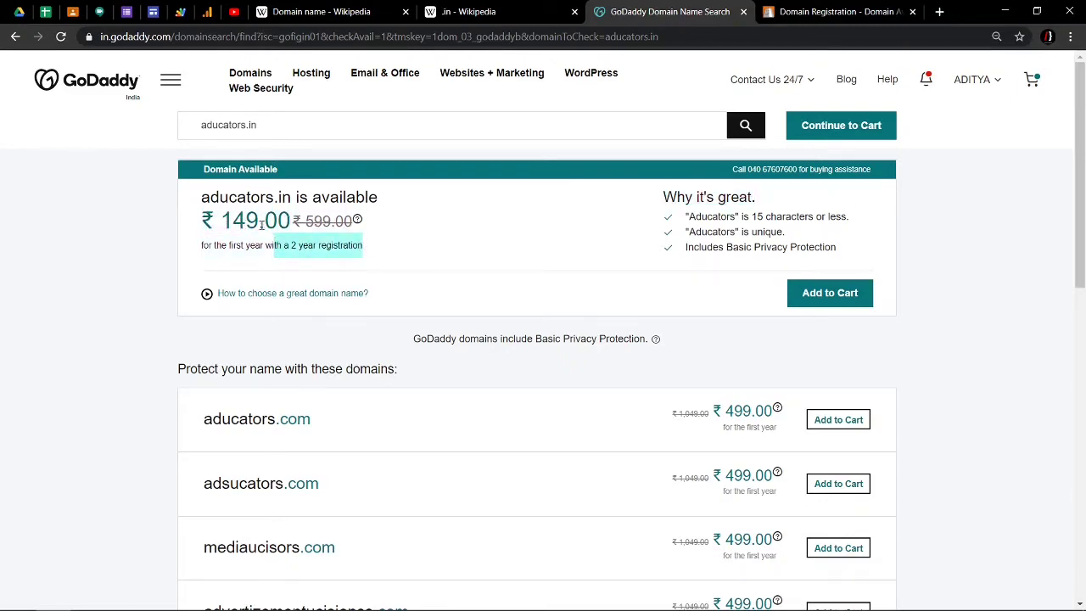
drag(220, 219, 259, 219)
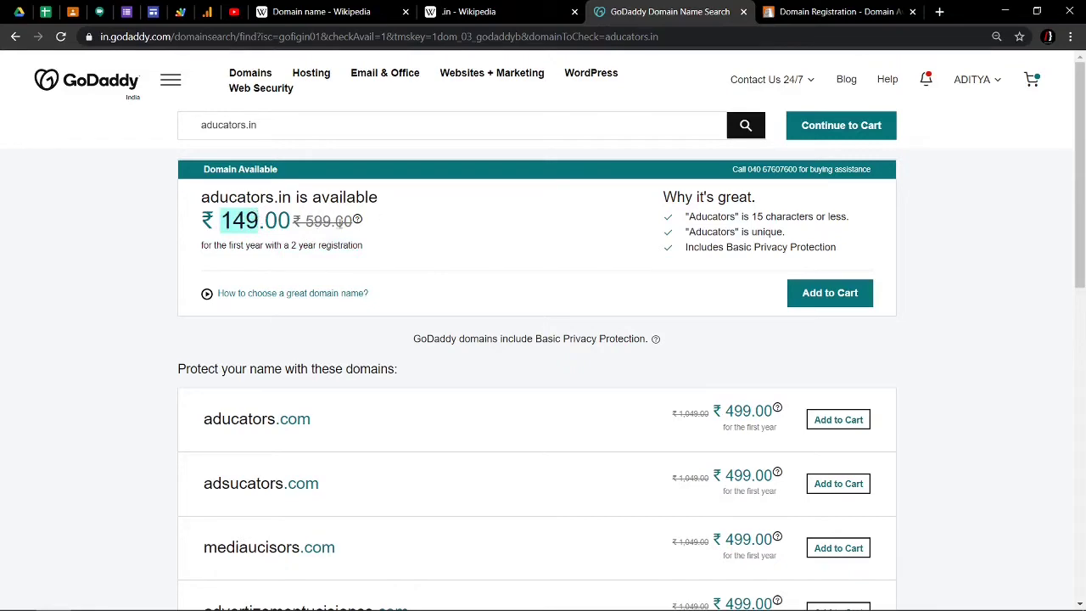
Review BigRock's prices for aducators.in and the listed alternative extensions.
click(808, 24)
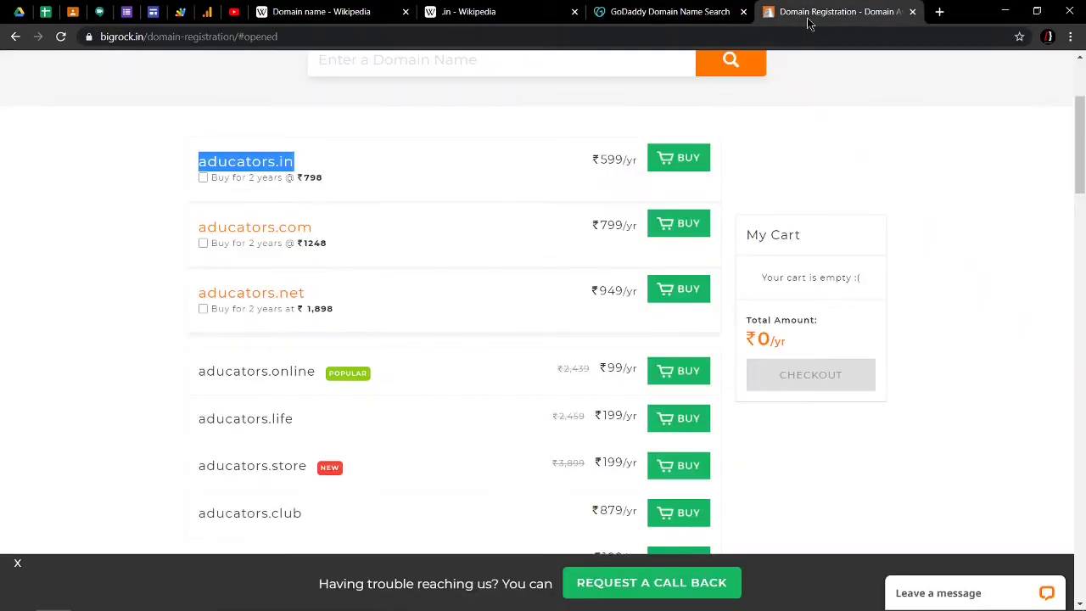
scroll(591, 271, up, 3)
scroll(554, 313, down, 2)
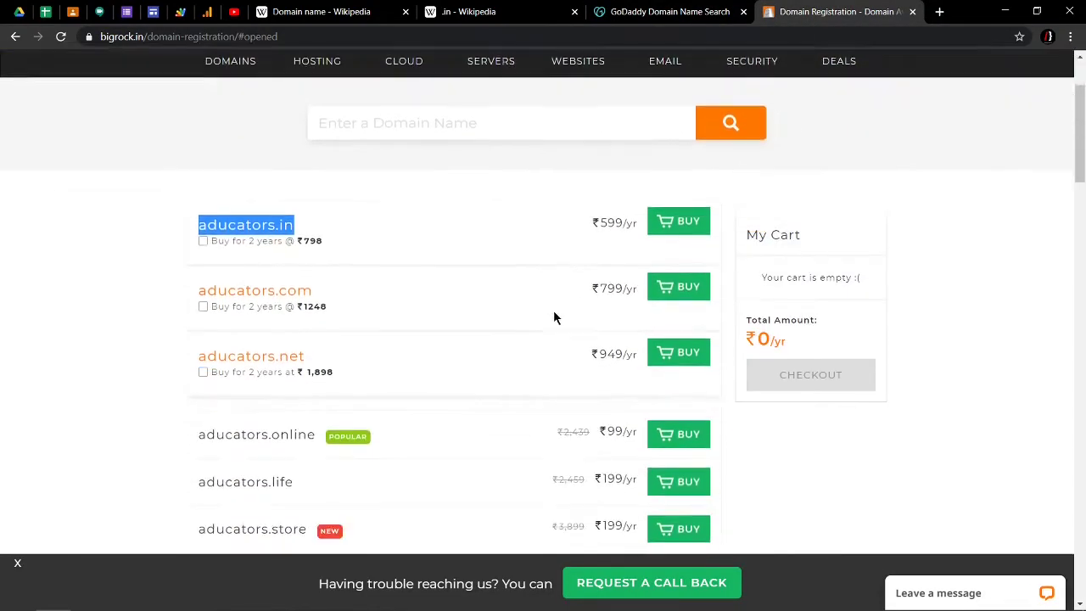
scroll(553, 314, up, 2)
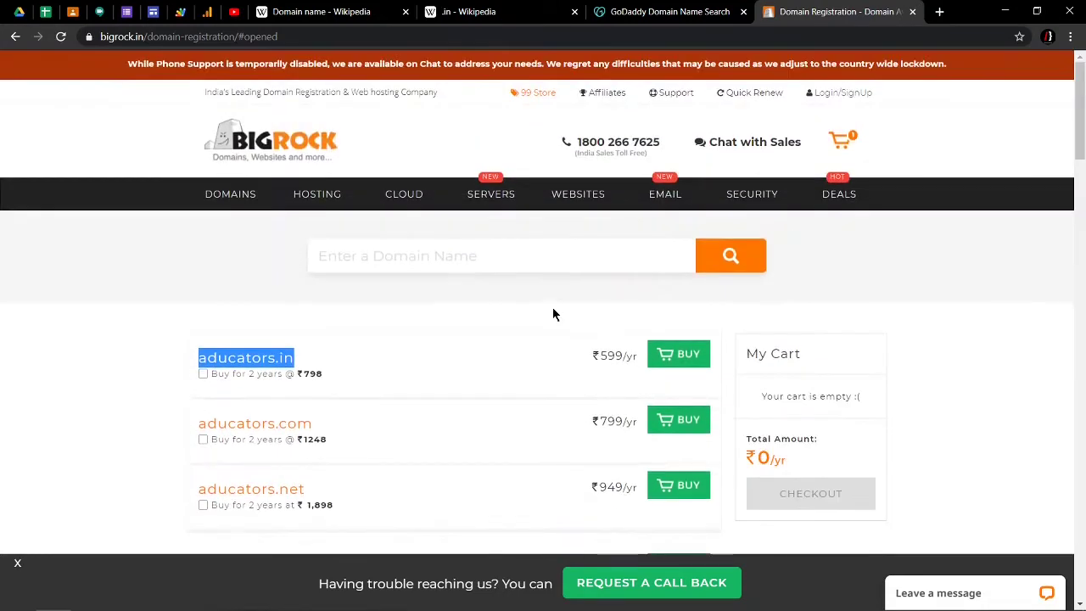
scroll(553, 314, down, 2)
scroll(552, 314, down, 2)
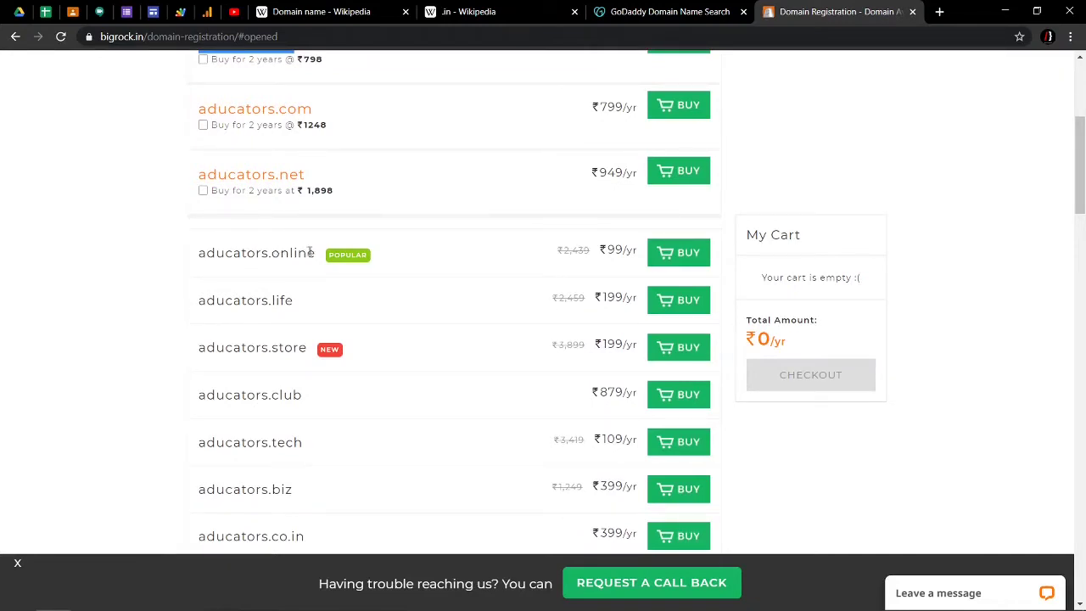
Highlight aducators.online, compare its price with the other BigRock suggestions, and dismiss the call-back banner.
drag(314, 252, 197, 253)
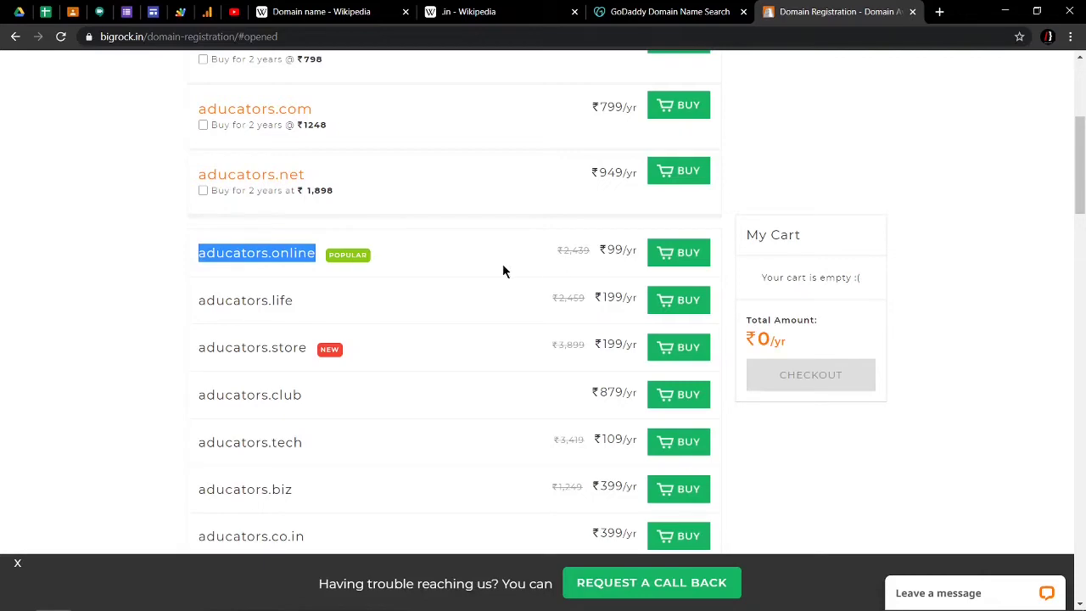
scroll(538, 246, down, 5)
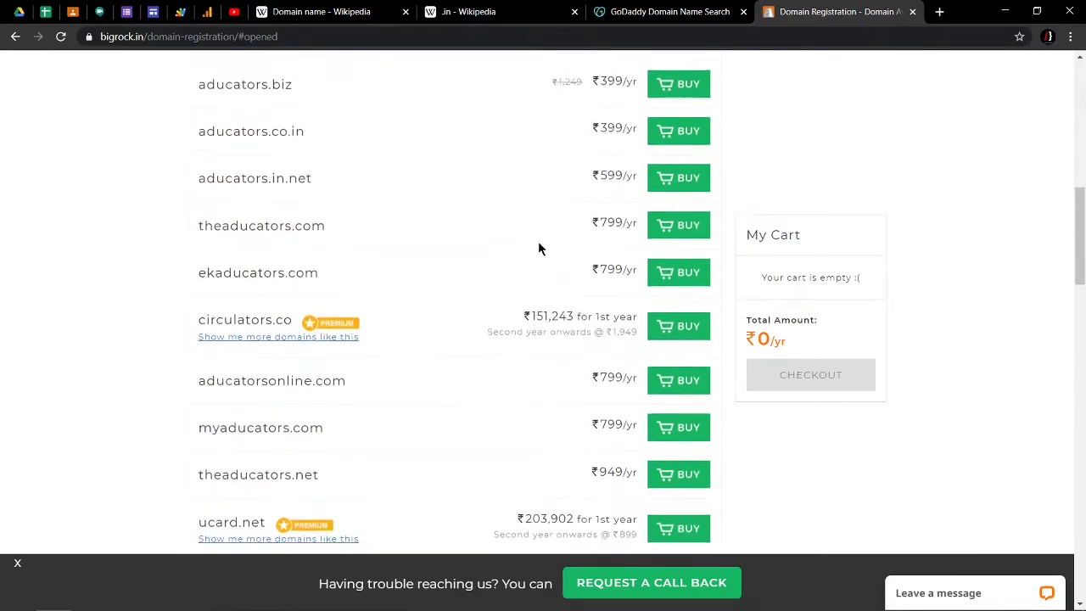
scroll(538, 246, up, 3)
scroll(538, 241, up, 2)
scroll(538, 241, down, 1)
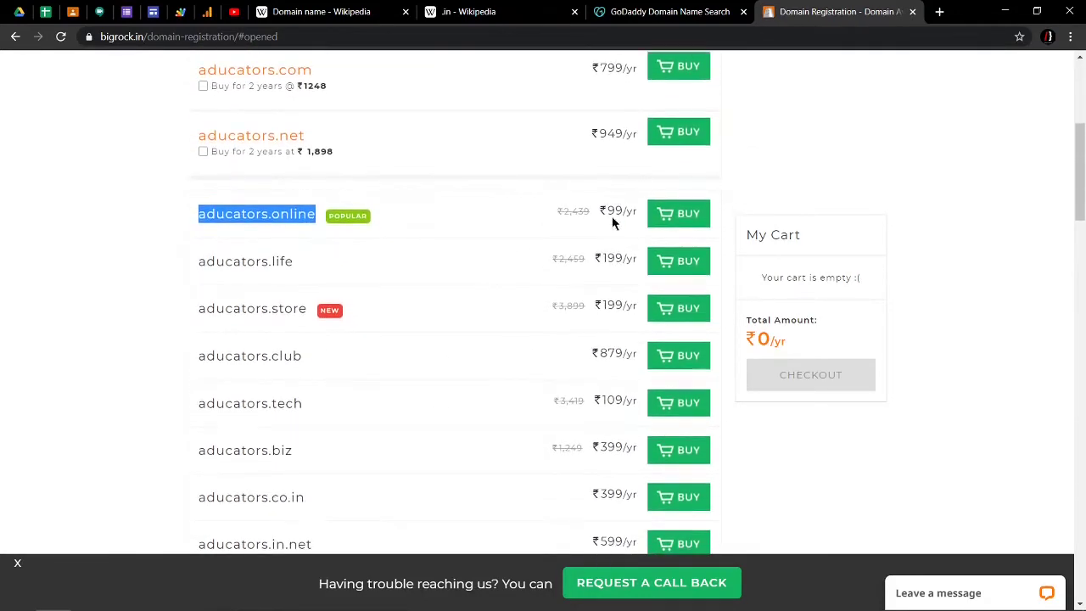
scroll(373, 216, up, 4)
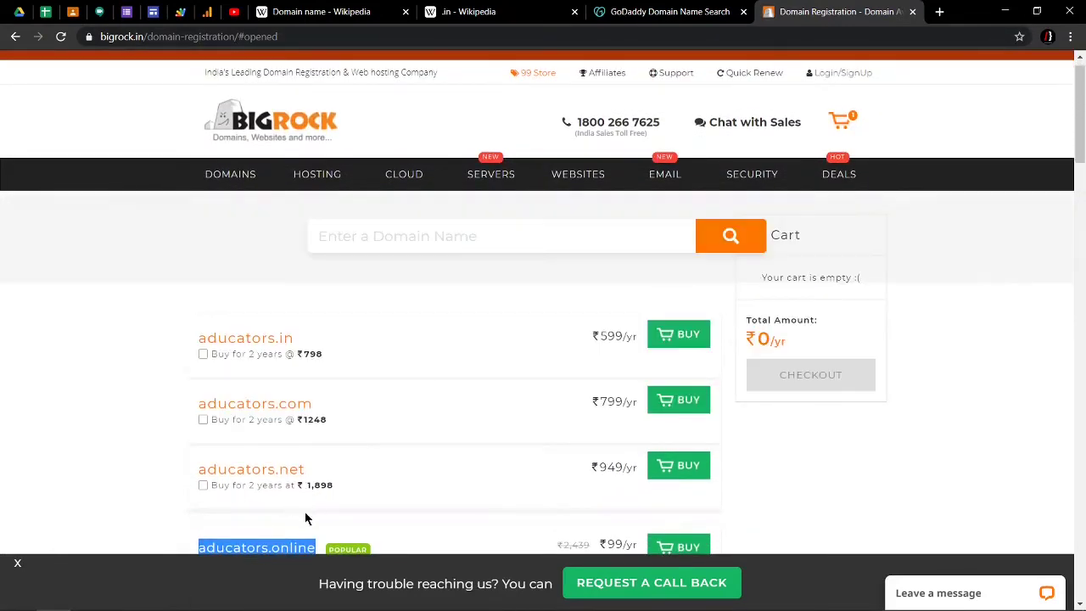
click(17, 562)
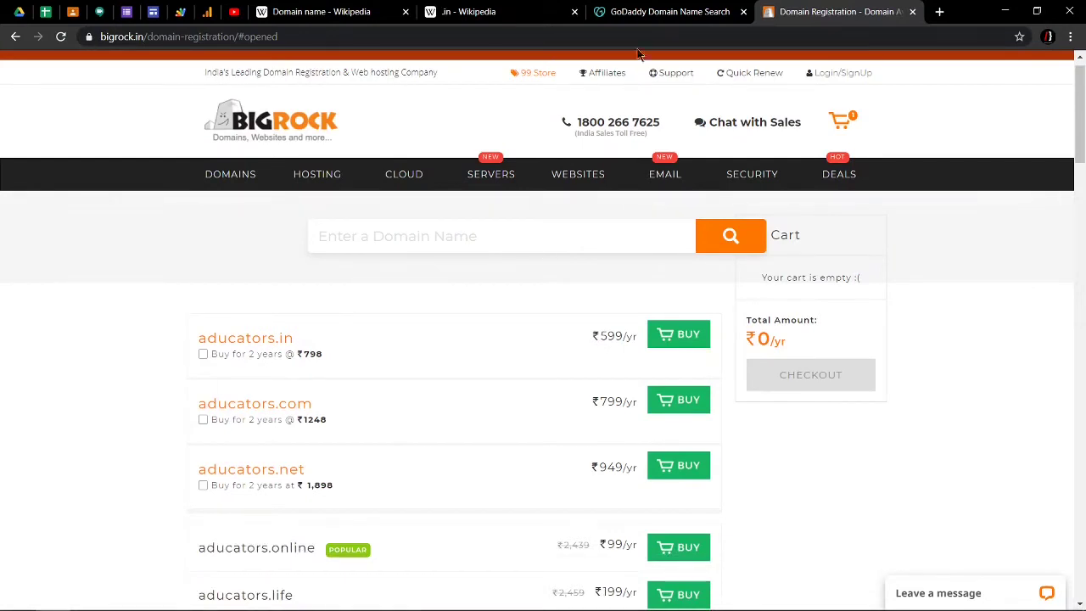
Add aducators.in to the cart on GoDaddy, close the basket summary, and continue to the add-on offers.
click(670, 11)
click(297, 219)
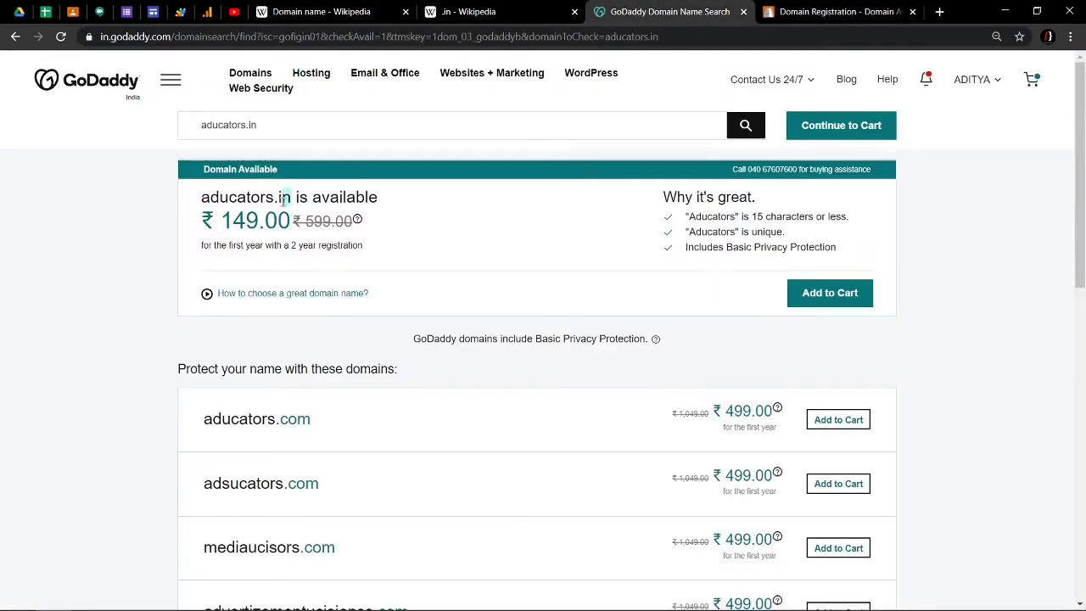
click(836, 292)
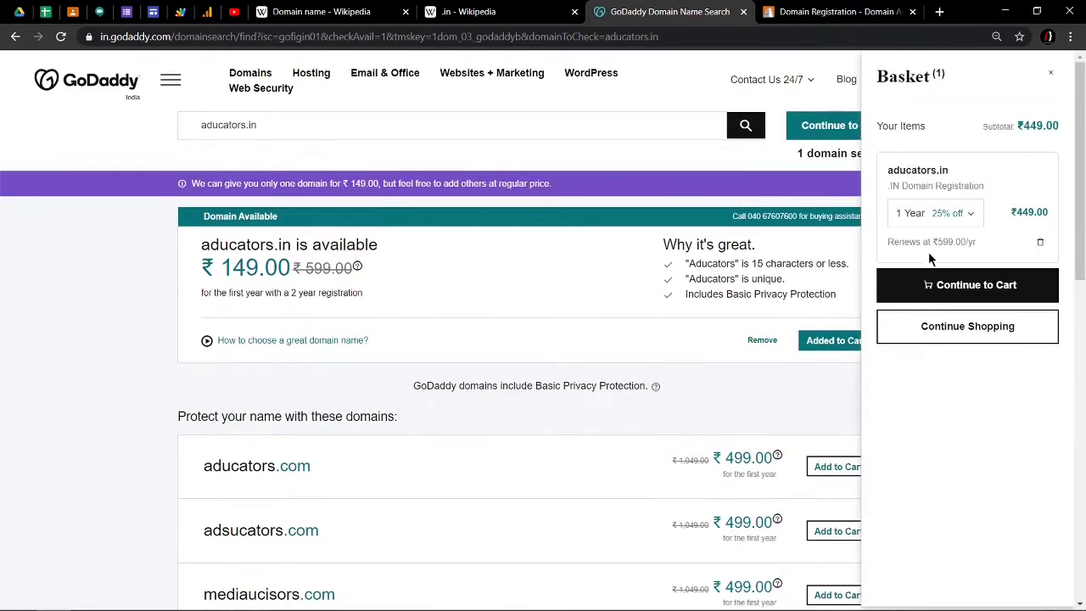
click(1051, 74)
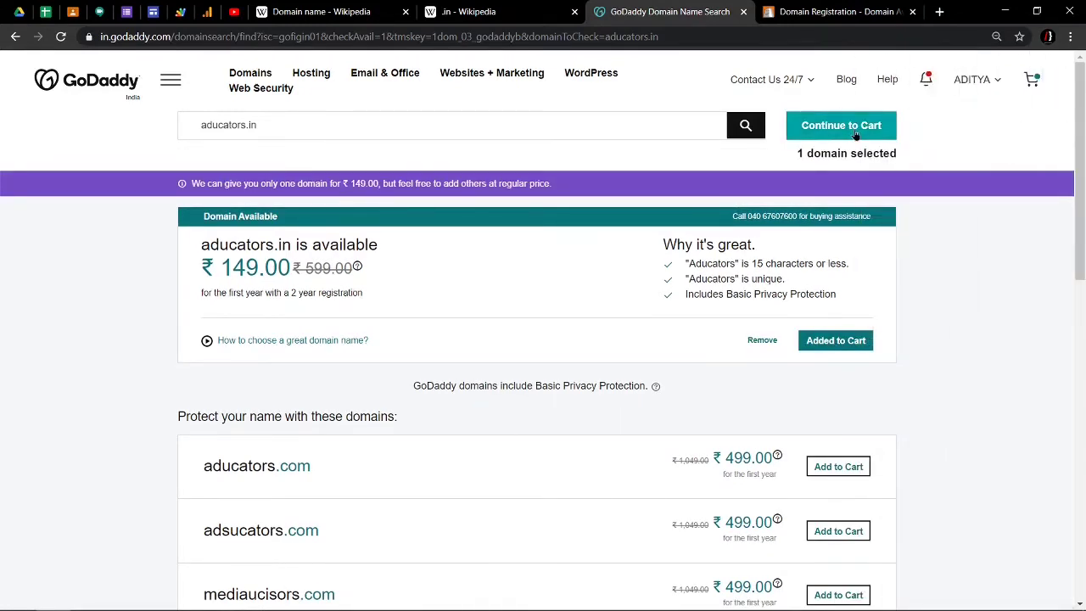
click(853, 129)
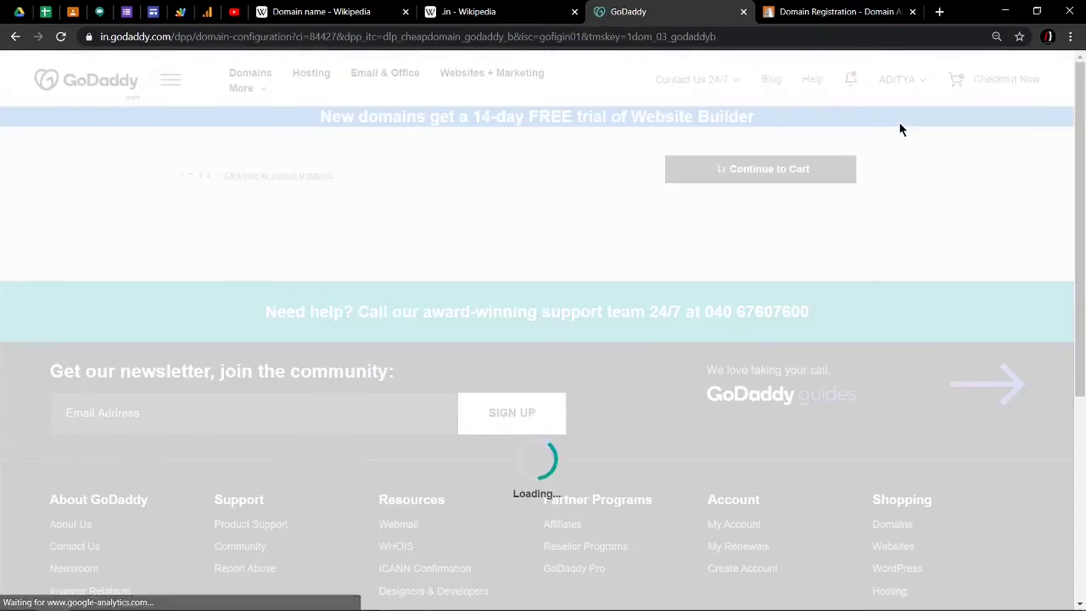
Look over GoDaddy's hosting and email add-on offers, highlighting the Linux Web Hosting heading.
scroll(871, 295, down, 4)
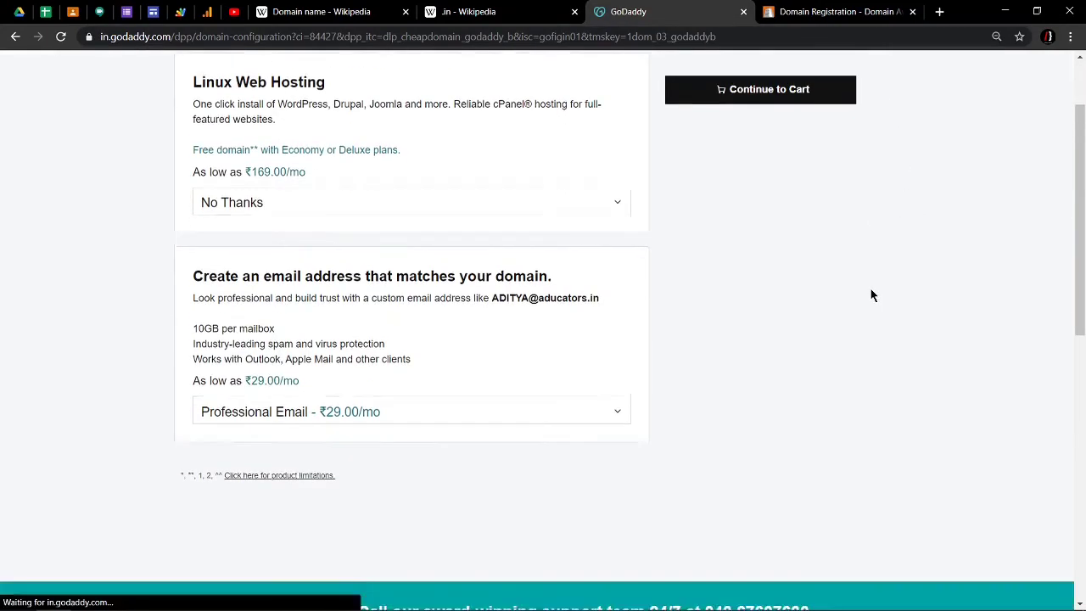
scroll(870, 293, up, 4)
scroll(312, 215, down, 1)
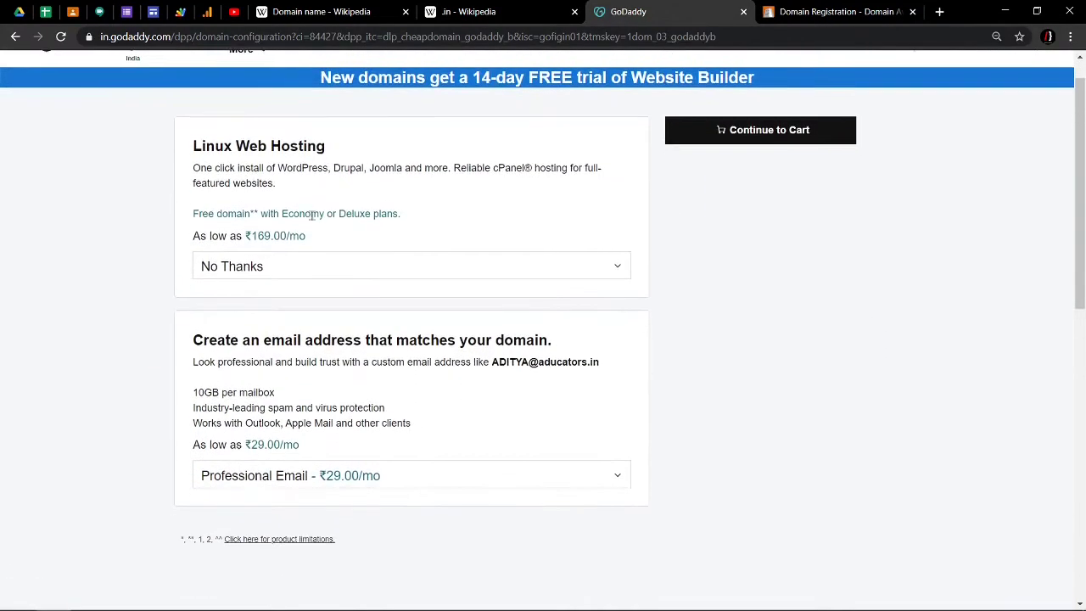
drag(368, 149, 196, 143)
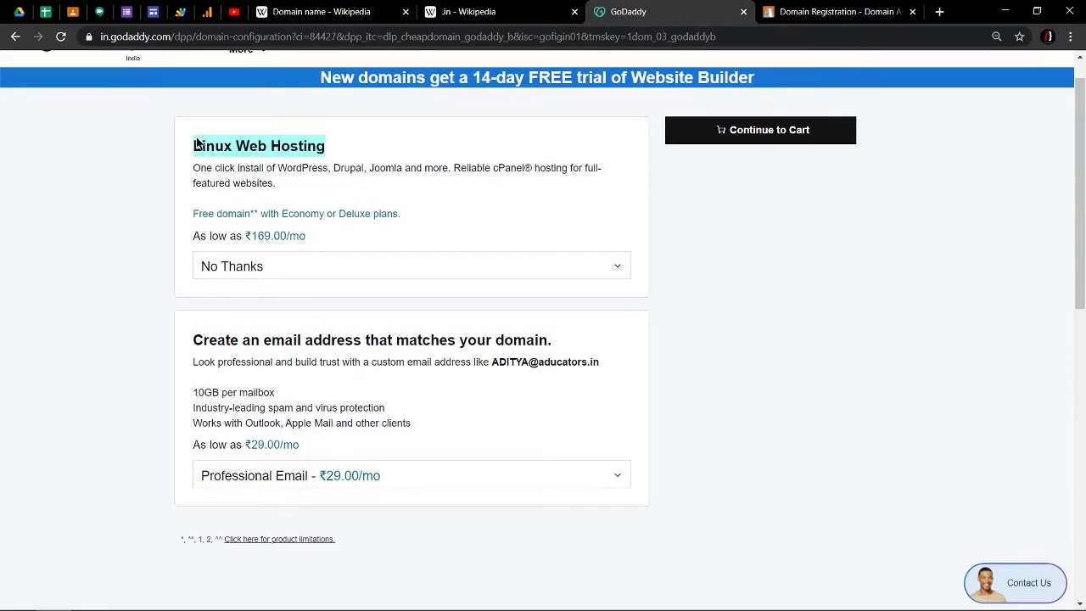
click(711, 236)
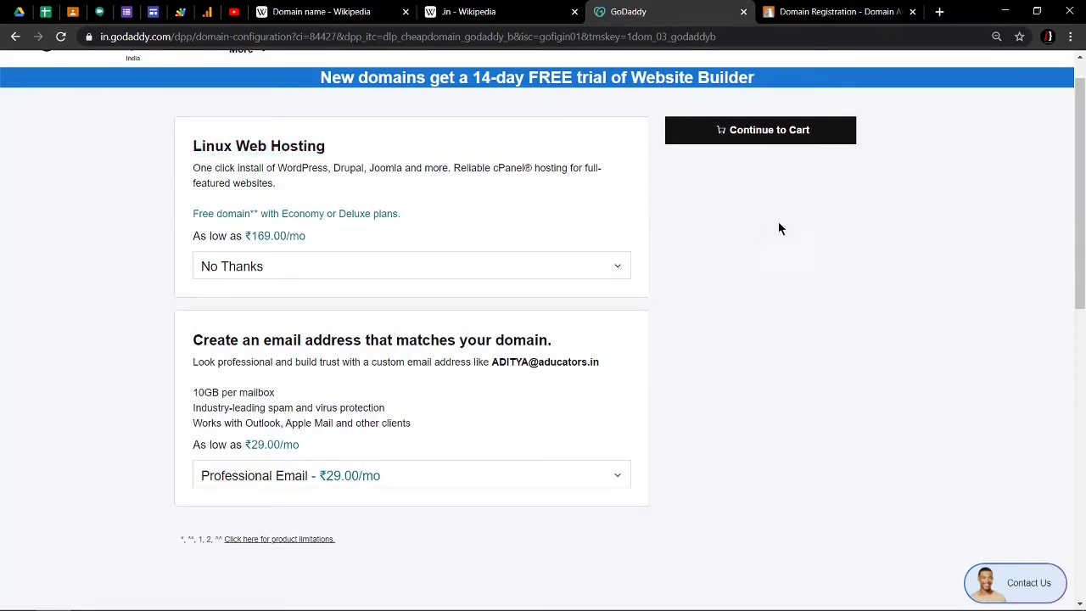
Set the matching email address add-on to No Thanks and continue to the cart.
click(462, 476)
click(346, 507)
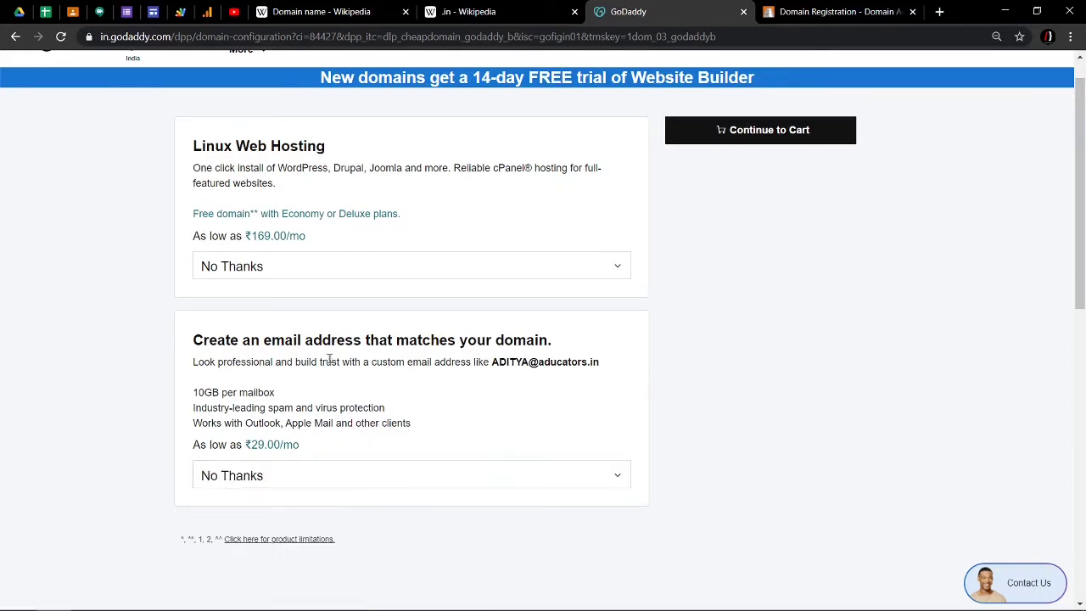
drag(331, 361, 237, 333)
click(718, 352)
click(789, 132)
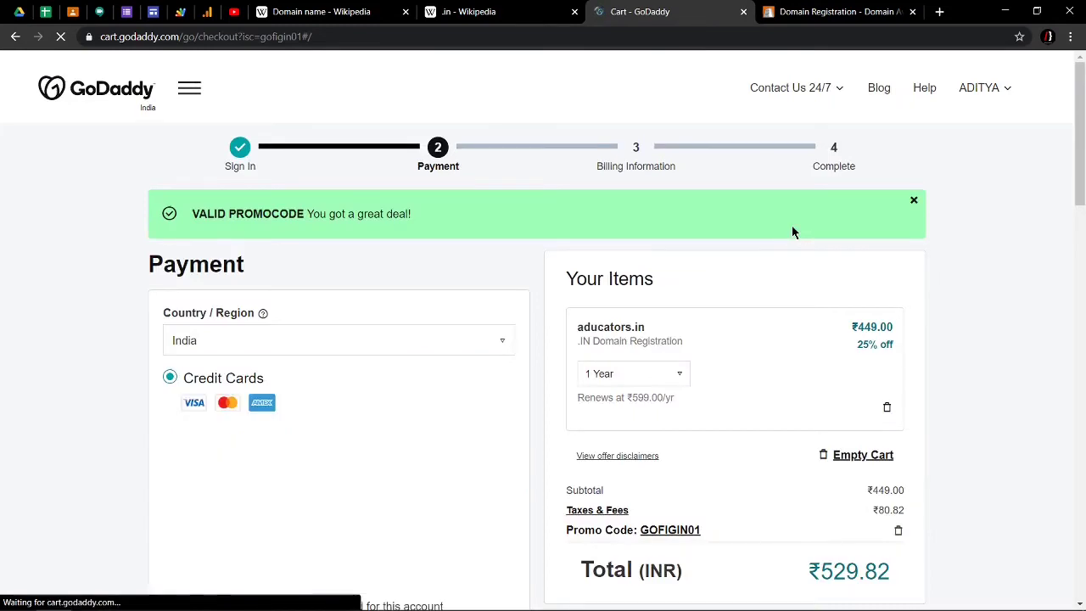
Look over the checkout page's payment form and ordered items, highlighting the price of aducators.in.
scroll(791, 225, down, 3)
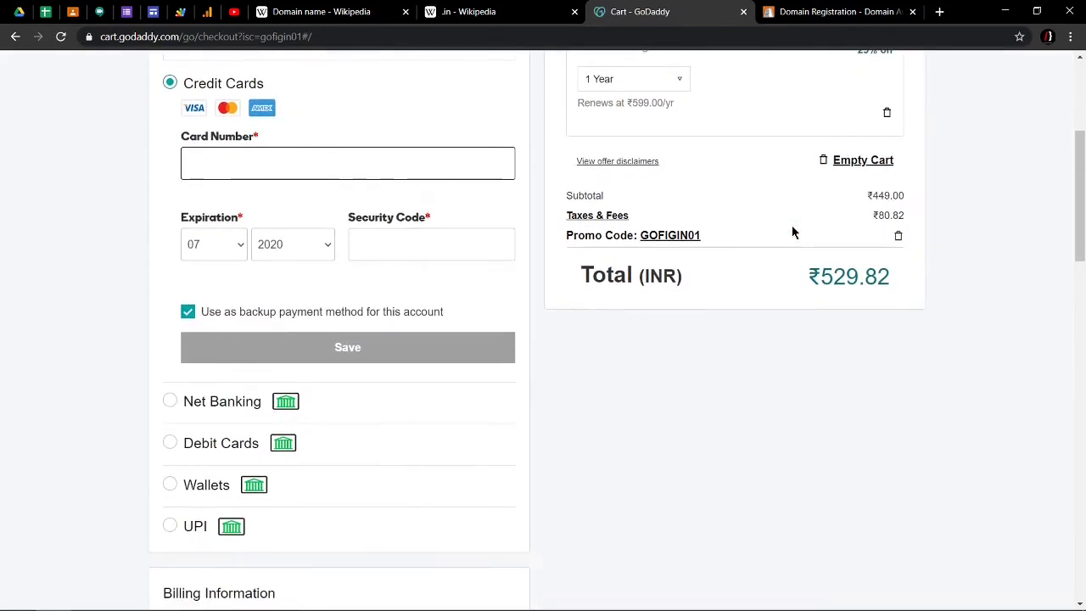
scroll(794, 233, up, 3)
scroll(795, 237, down, 1)
click(862, 291)
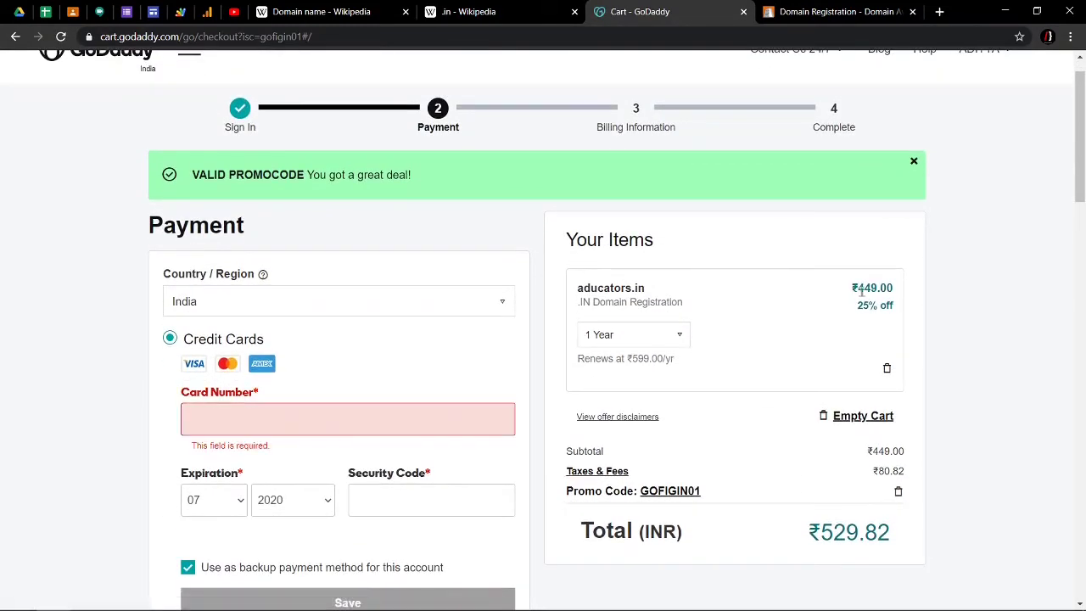
drag(851, 289, 894, 288)
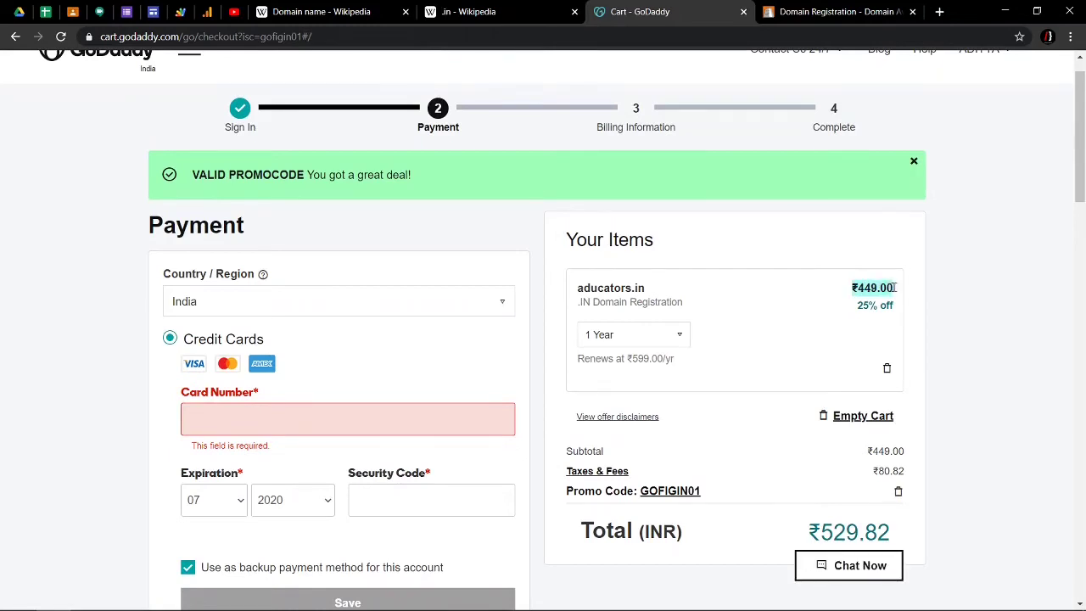
double_click(635, 245)
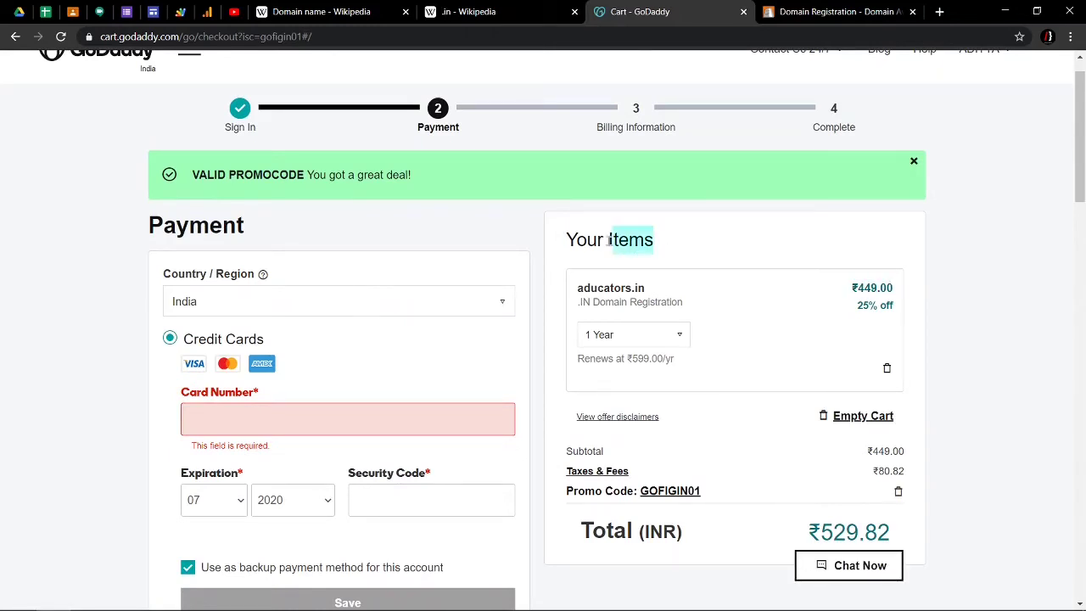
click(1055, 371)
Examine the order's subtotal, taxes and total, and highlight the yearly renewal price of aducators.in.
scroll(1079, 152, down, 1)
scroll(1044, 240, down, 1)
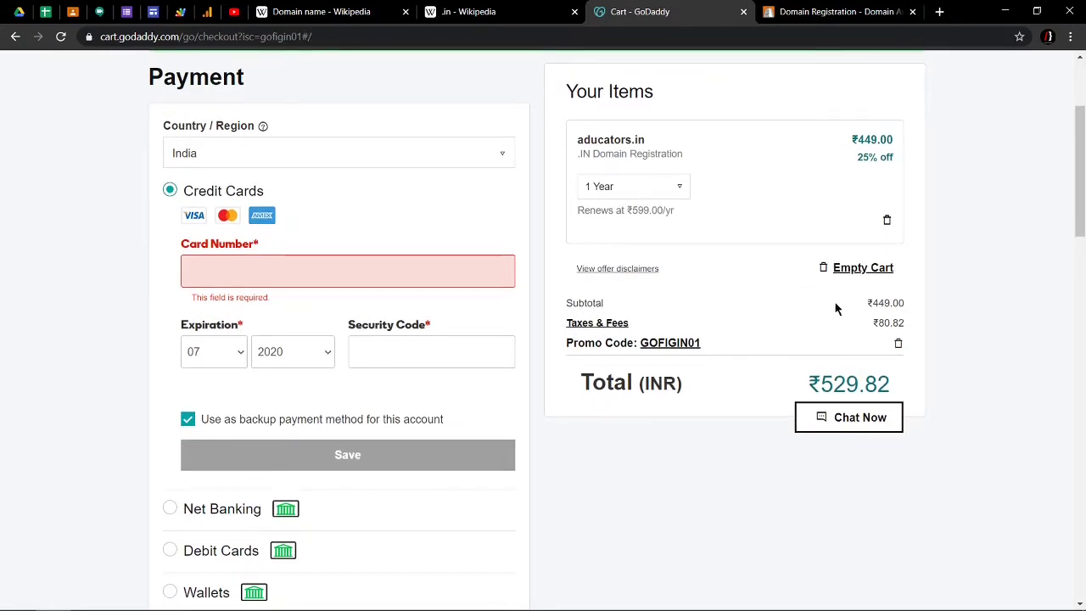
drag(896, 303, 930, 295)
click(930, 295)
drag(808, 384, 961, 355)
click(897, 390)
drag(1082, 237, 1082, 215)
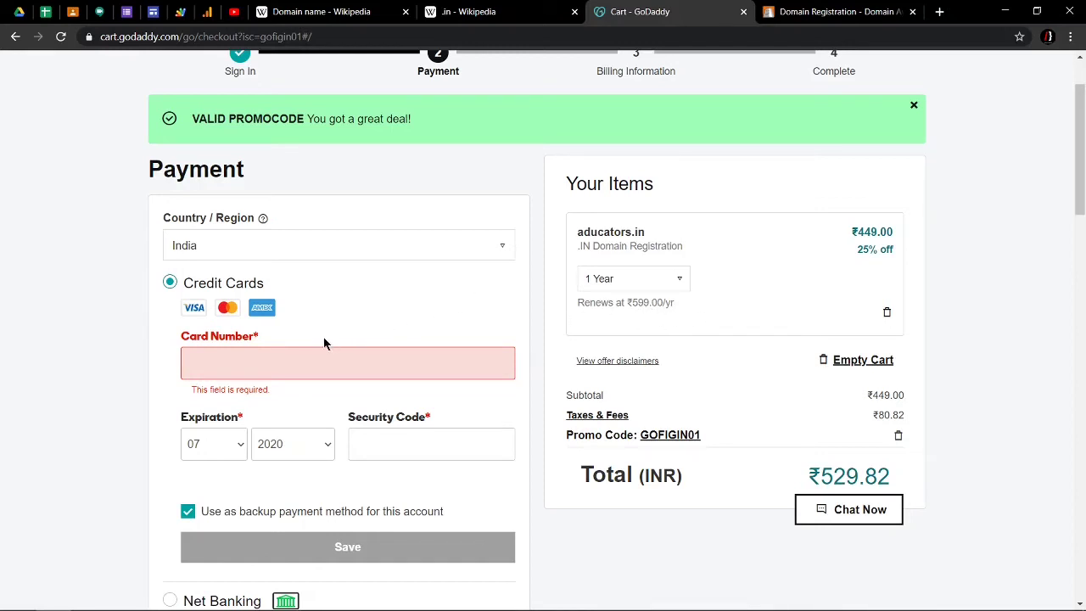
drag(633, 305, 657, 304)
Go through the payment section to complete the aducators.in purchase, and open the order receipt.
click(371, 358)
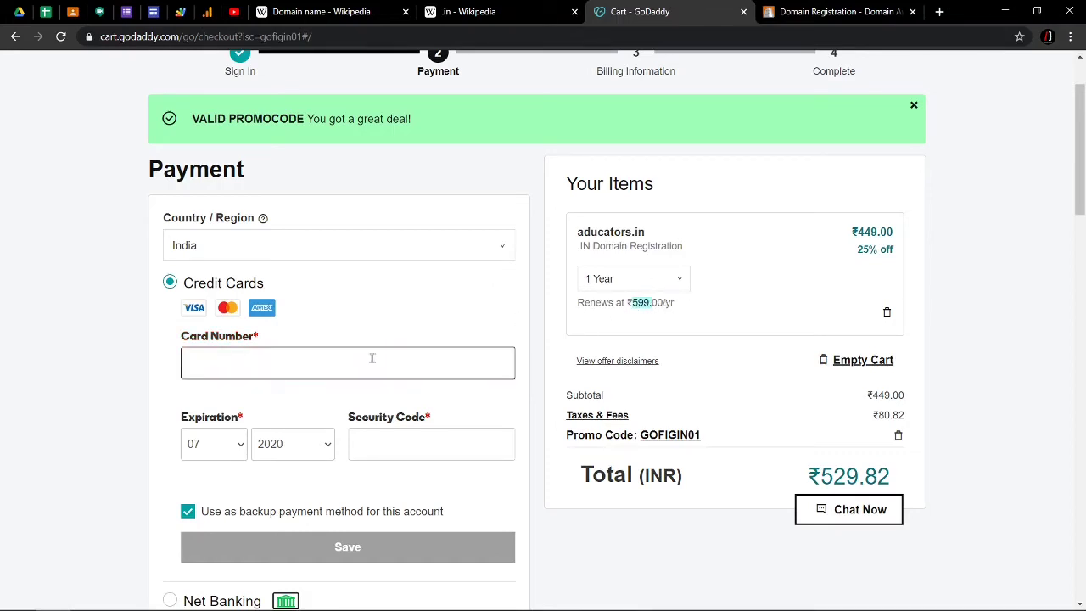
scroll(357, 336, down, 3)
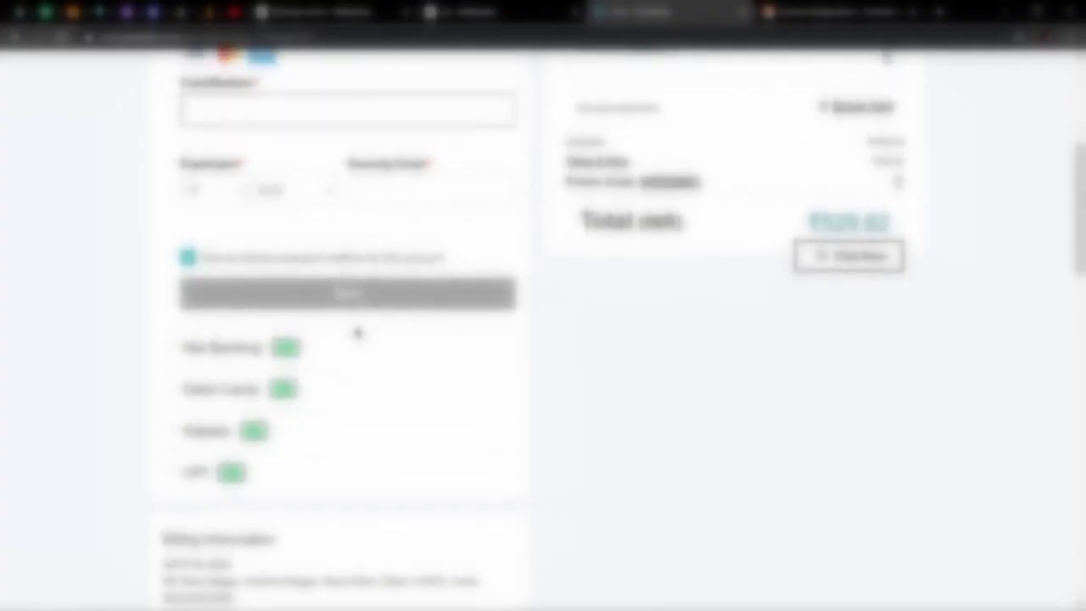
scroll(357, 333, up, 2)
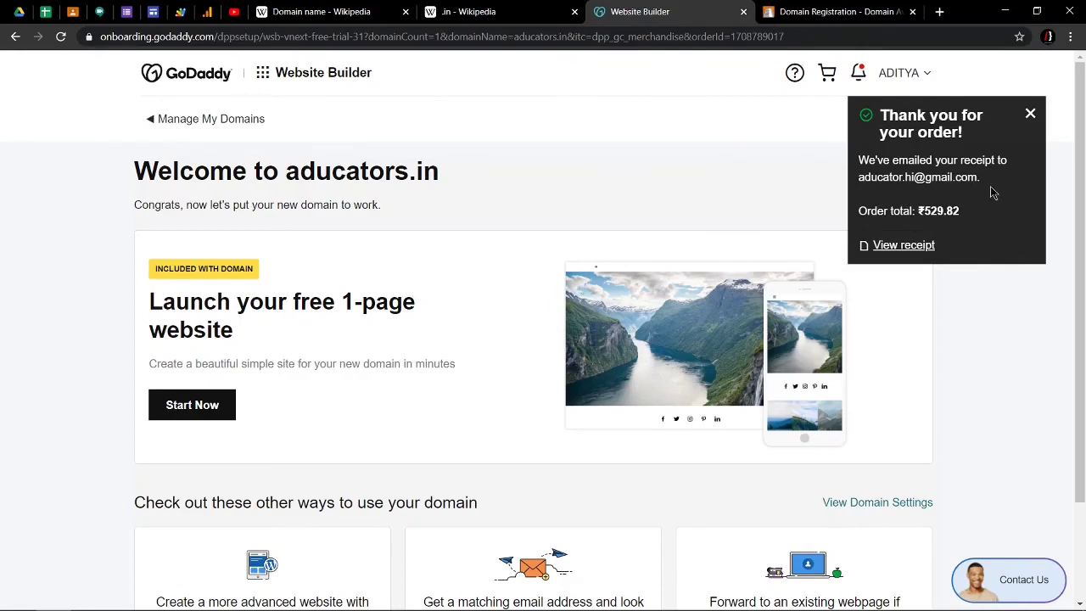
click(904, 245)
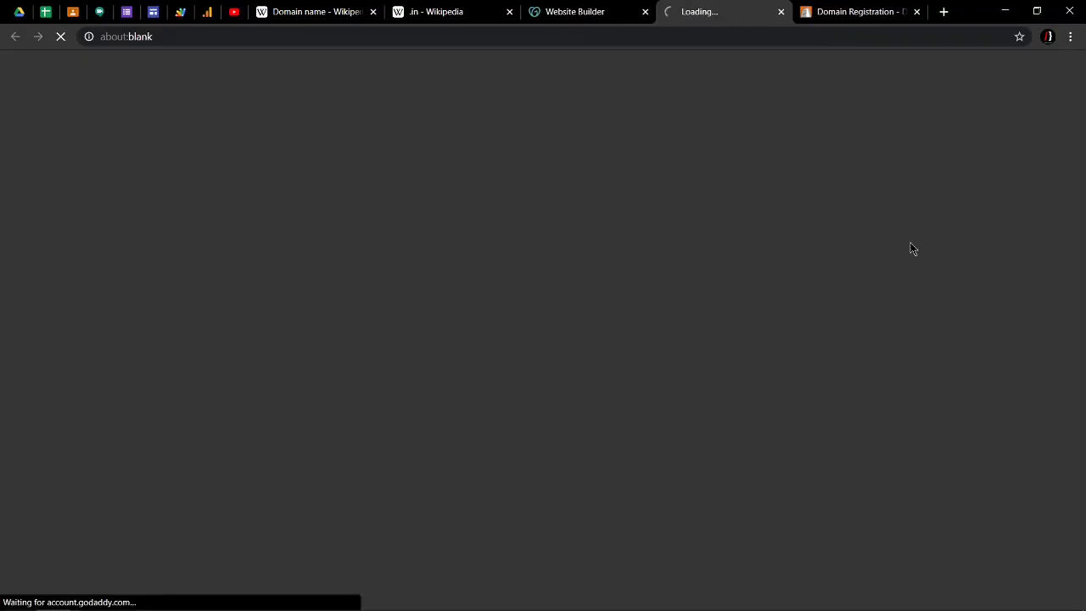